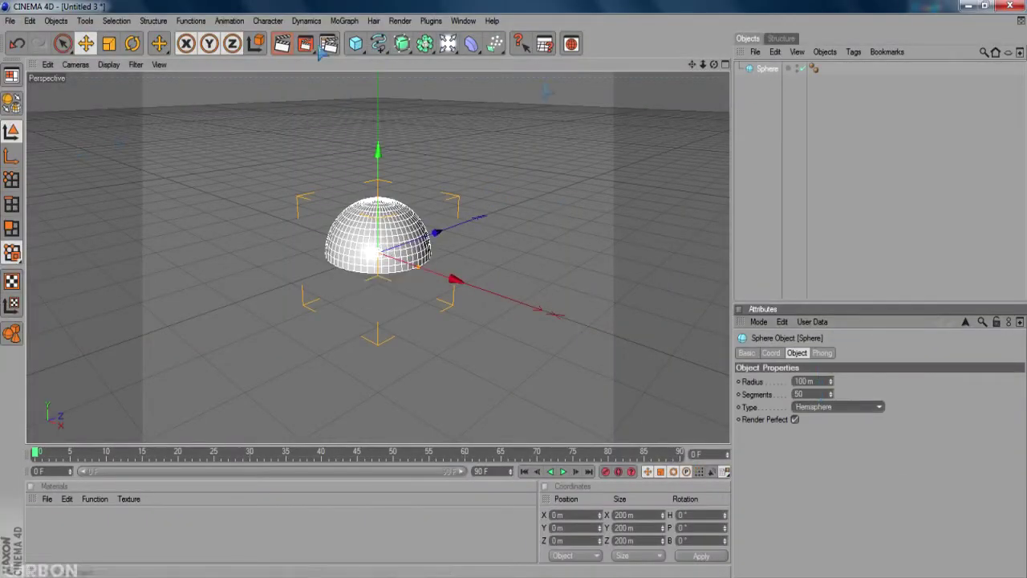
# Rotate the hemisphere -90° onto its side and reselect it.
pyautogui.keyDown('alt'); pyautogui.moveTo(112, 130); pyautogui.dragTo(240, 105); pyautogui.keyUp('alt')
pyautogui.press('r')
pyautogui.moveTo(371, 241); pyautogui.dragTo(386, 175)
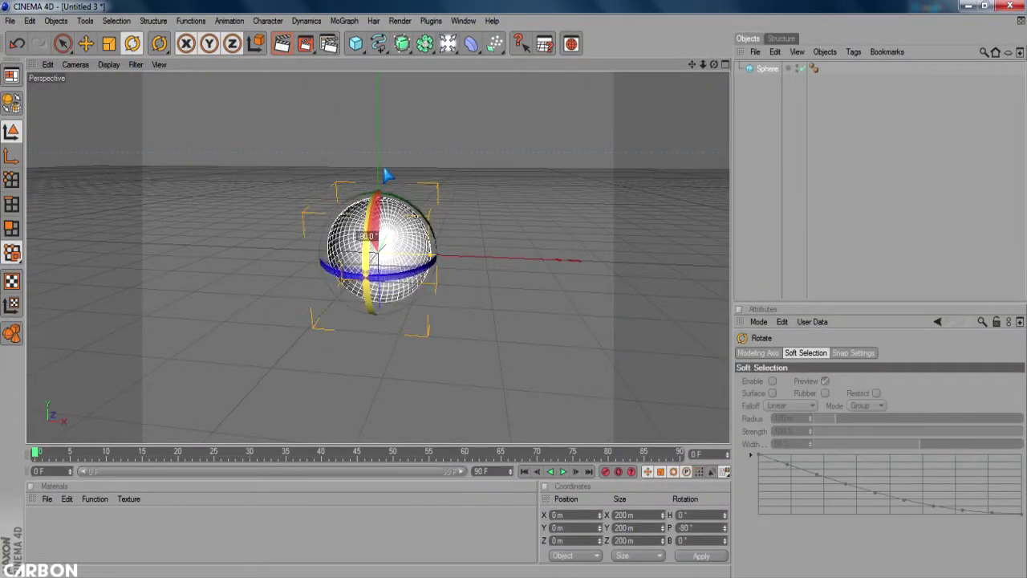
pyautogui.press('space')
pyautogui.click(530, 145)
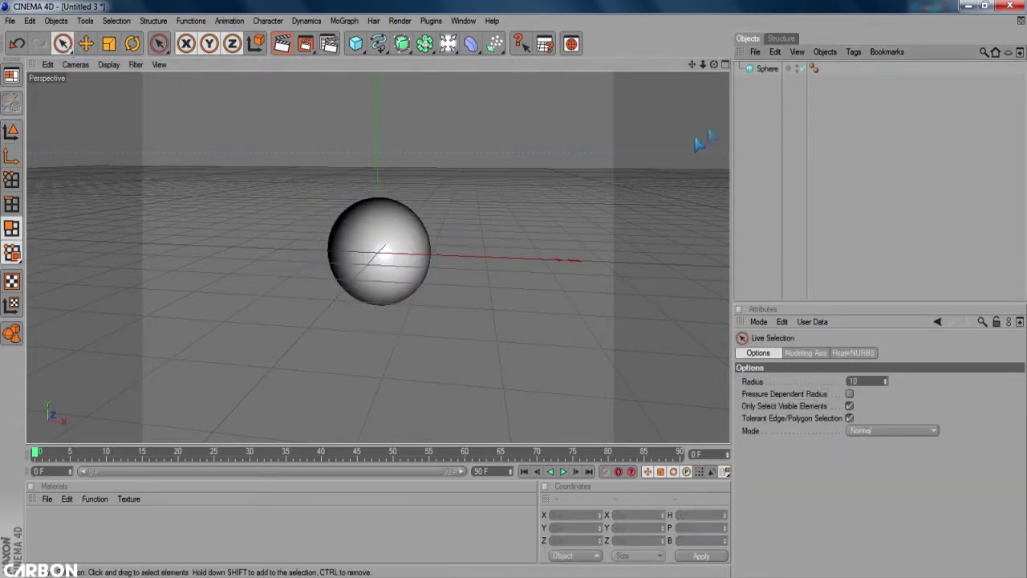
pyautogui.click(768, 68)
# In Top view, select and delete the polygons at the top of the dome.
pyautogui.press('F2')
pyautogui.moveTo(702, 65); pyautogui.dragTo(710, 76)
pyautogui.scroll(-5, 383, 225)
pyautogui.moveTo(359, 280)
pyautogui.mouseDown()
pyautogui.moveTo(459, 246)
pyautogui.moveTo(704, 355)
pyautogui.mouseUp()
pyautogui.press('Delete')
pyautogui.press('Delete')
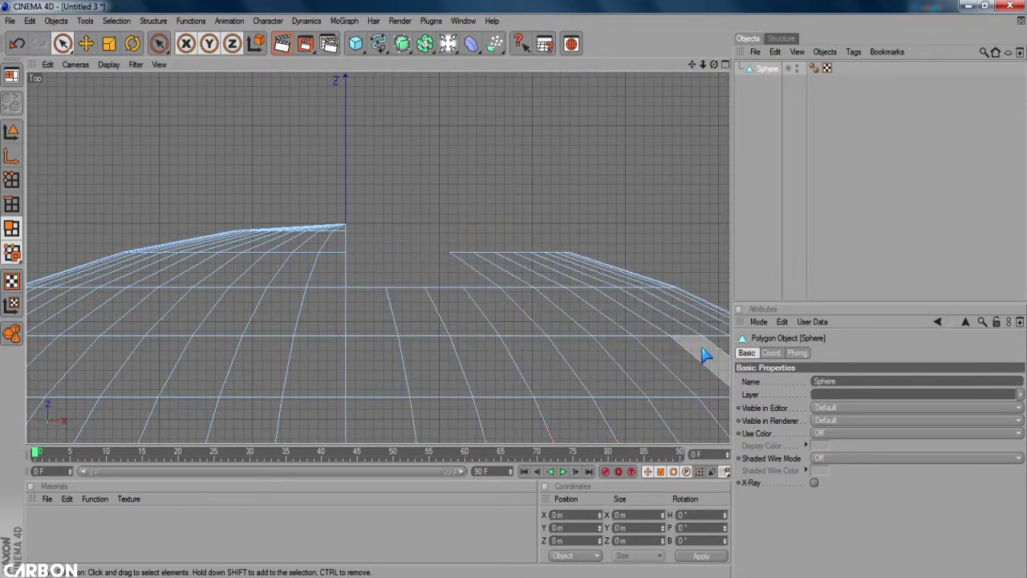
# Select and delete the right half of the dome's polygons.
pyautogui.moveTo(703, 64); pyautogui.dragTo(696, 71)
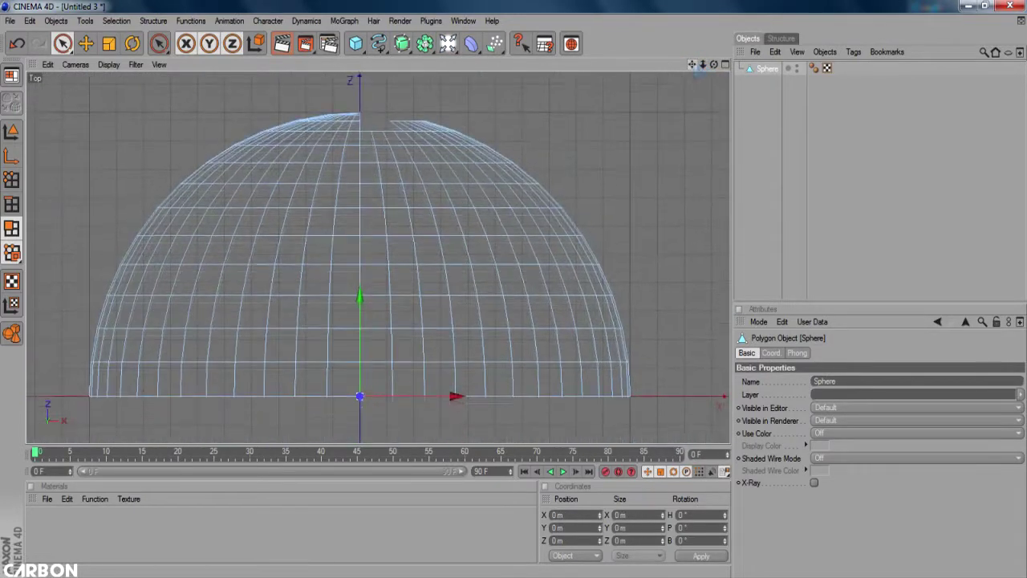
pyautogui.moveTo(376, 369); pyautogui.dragTo(378, 152)
pyautogui.press('Delete')
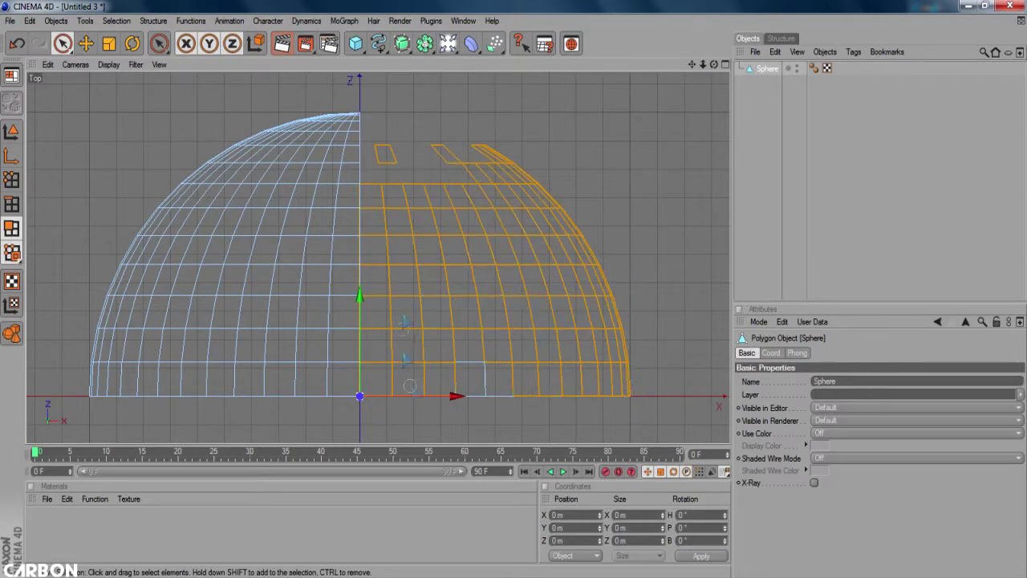
pyautogui.press('Delete')
pyautogui.press('F1')
# Rotate the new disc -90° into the sphere's cut plane and enable its Slice.
pyautogui.press('r')
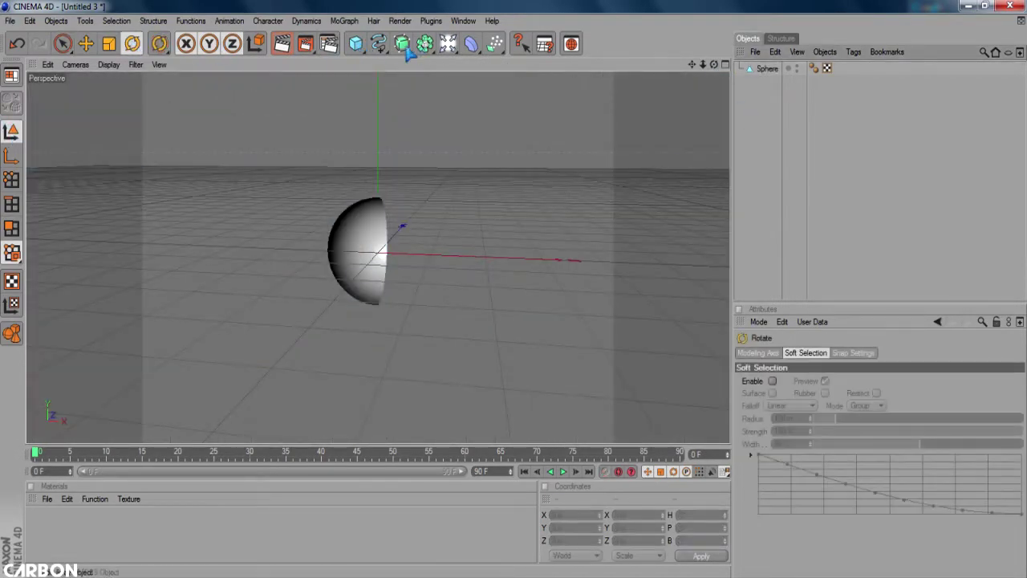
pyautogui.moveTo(410, 50); pyautogui.dragTo(481, 48)
pyautogui.moveTo(383, 297)
pyautogui.mouseDown()
pyautogui.moveTo(385, 222)
pyautogui.moveTo(481, 184)
pyautogui.mouseUp()
pyautogui.click(797, 352)
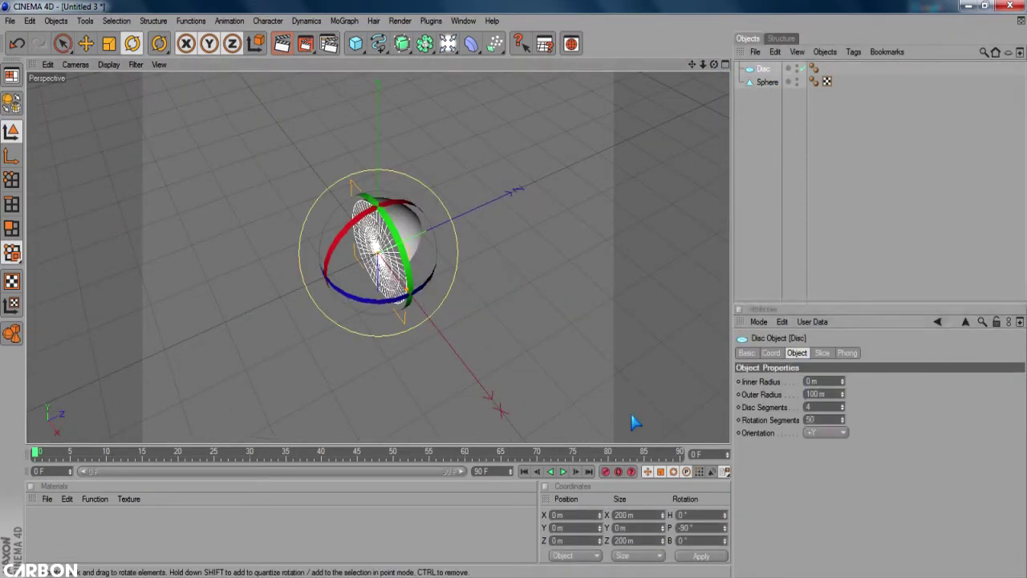
pyautogui.click(822, 352)
pyautogui.press('Return')
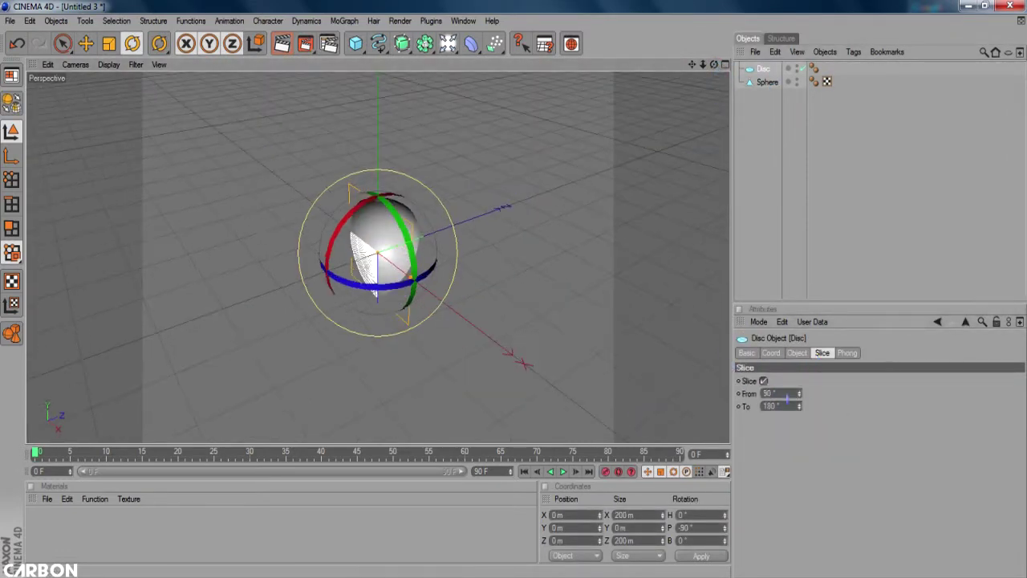
# Duplicate the sliced disc and group the shell and both discs under a null.
pyautogui.hotkey('ctrl', 'c')
pyautogui.hotkey('ctrl', 'v')
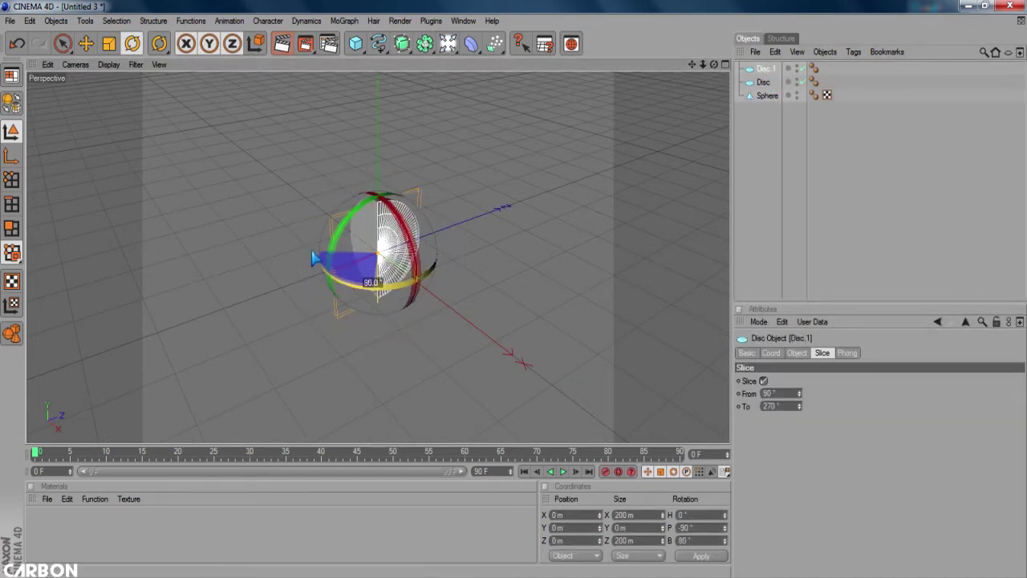
pyautogui.hotkey('ctrl', 'a')
pyautogui.hotkey('alt', 'g')
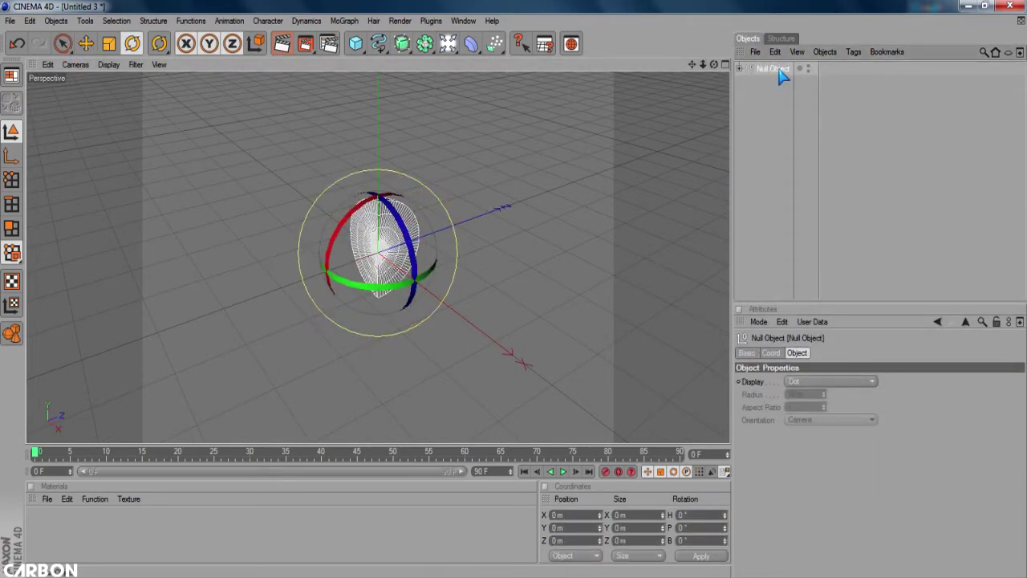
# Paste copies of the null group and rotate each a quarter turn to close the sphere.
pyautogui.hotkey('ctrl', 'c')
pyautogui.hotkey('ctrl', 'v')
pyautogui.hotkey('ctrl', 'v')
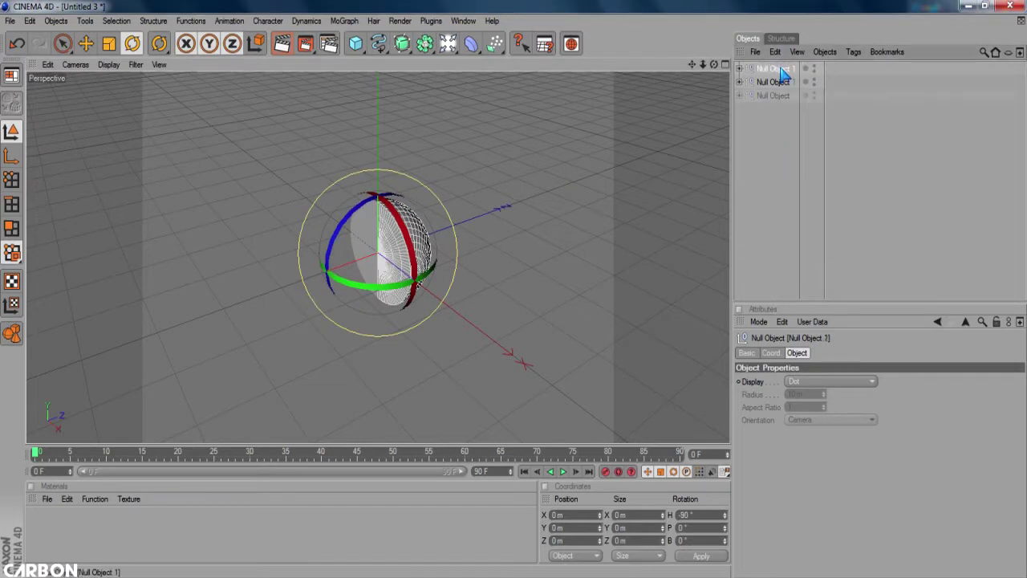
pyautogui.hotkey('ctrl', 'v')
pyautogui.moveTo(417, 283); pyautogui.dragTo(329, 277)
pyautogui.hotkey('ctrl', 'v')
pyautogui.moveTo(417, 282); pyautogui.dragTo(329, 277)
pyautogui.click(776, 82)
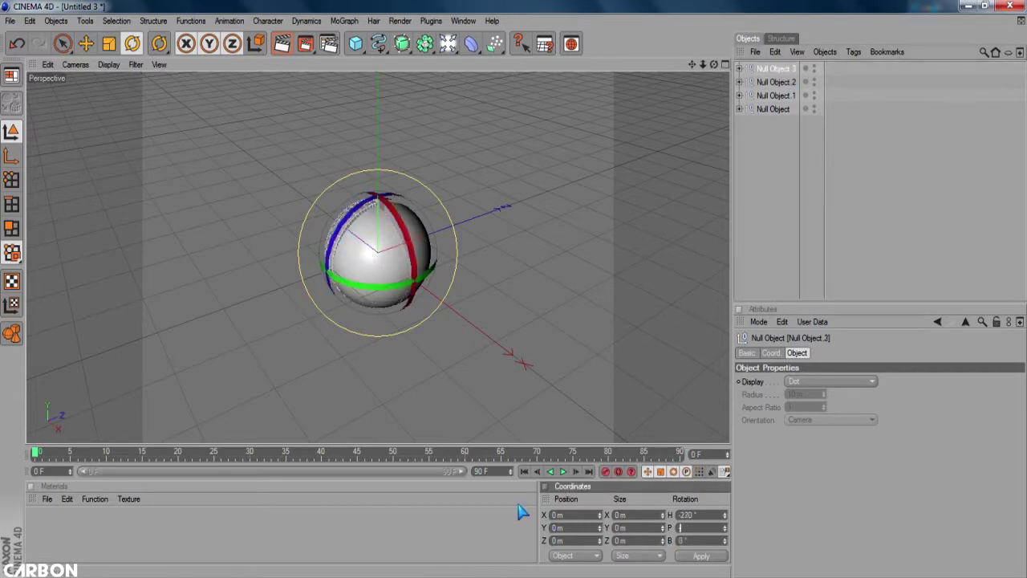
# Create a new material whose Color channel uses a blue Gradient texture.
pyautogui.doubleClick(57, 539)
pyautogui.doubleClick(40, 526)
pyautogui.click(210, 210)
pyautogui.click(332, 193)
pyautogui.click(360, 328)
pyautogui.click(325, 236)
pyautogui.doubleClick(512, 219)
pyautogui.click(561, 187)
pyautogui.click(488, 267)
# Turn off Specular and enable Reflection with a Fresnel shader.
pyautogui.click(240, 332)
pyautogui.click(250, 332)
pyautogui.click(207, 211)
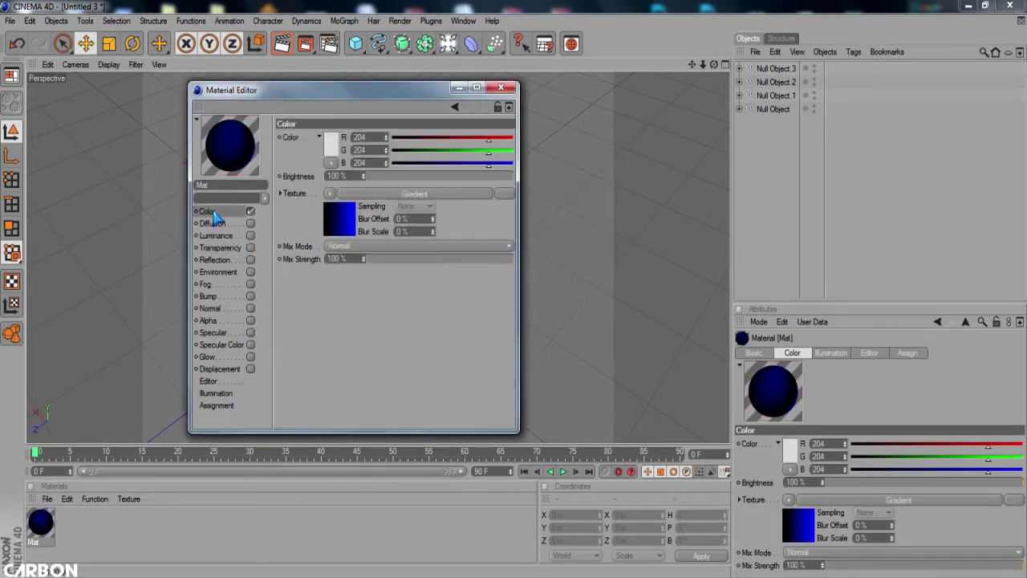
pyautogui.click(215, 260)
pyautogui.click(250, 260)
pyautogui.click(332, 205)
pyautogui.click(361, 340)
pyautogui.click(501, 86)
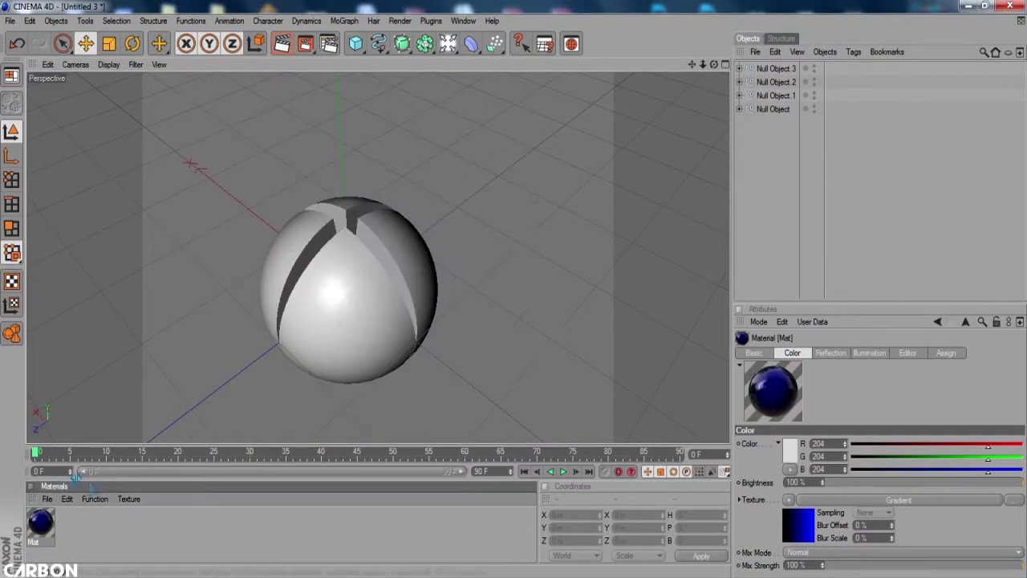
# Apply the Mat material to the sphere's X-shaped groove strips.
pyautogui.moveTo(339, 217); pyautogui.dragTo(348, 225)
pyautogui.moveTo(307, 268); pyautogui.dragTo(305, 272)
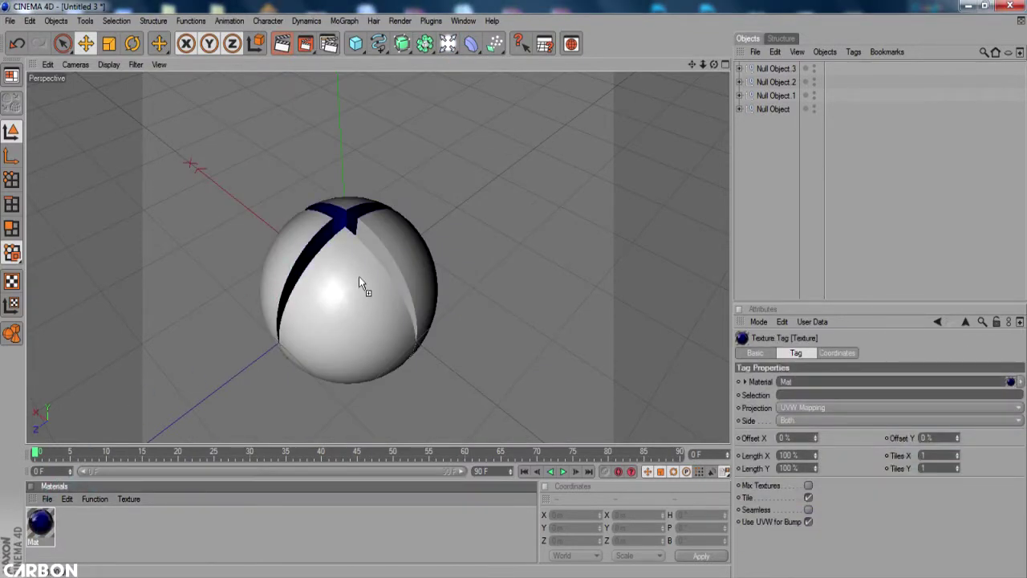
pyautogui.moveTo(720, 68); pyautogui.dragTo(682, 88)
pyautogui.moveTo(41, 523)
pyautogui.mouseDown()
pyautogui.moveTo(369, 277)
pyautogui.moveTo(312, 295)
pyautogui.mouseUp()
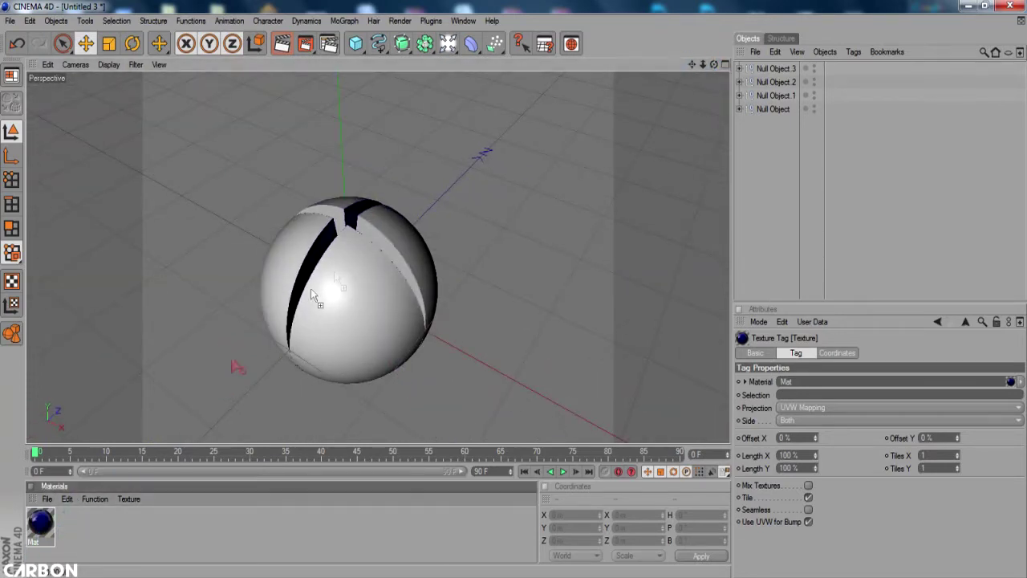
pyautogui.moveTo(49, 517)
pyautogui.mouseDown()
pyautogui.moveTo(380, 241)
pyautogui.moveTo(338, 257)
pyautogui.mouseUp()
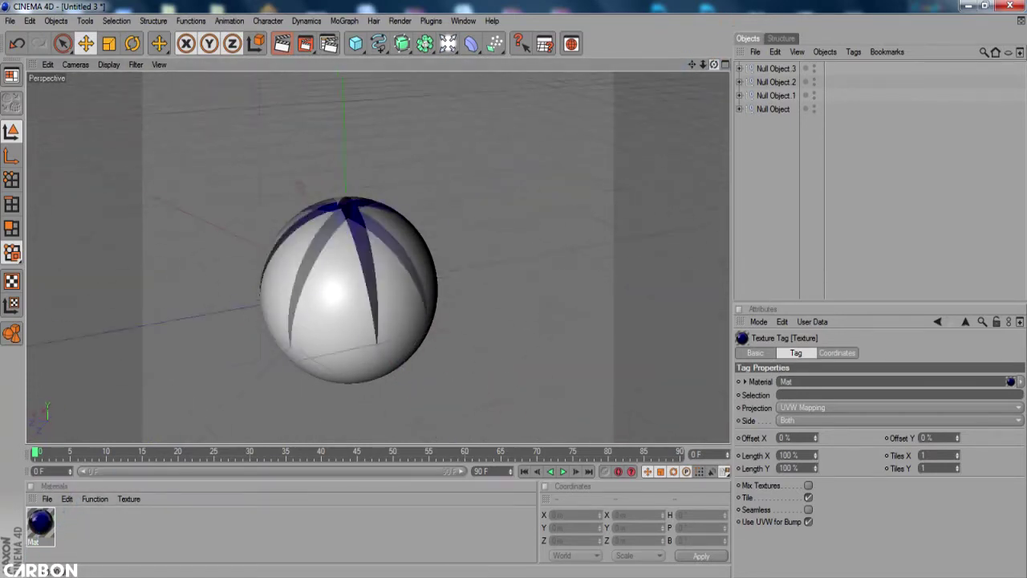
# Create material Mat.1 with a light, white Gradient colour texture.
pyautogui.doubleClick(62, 526)
pyautogui.doubleClick(40, 523)
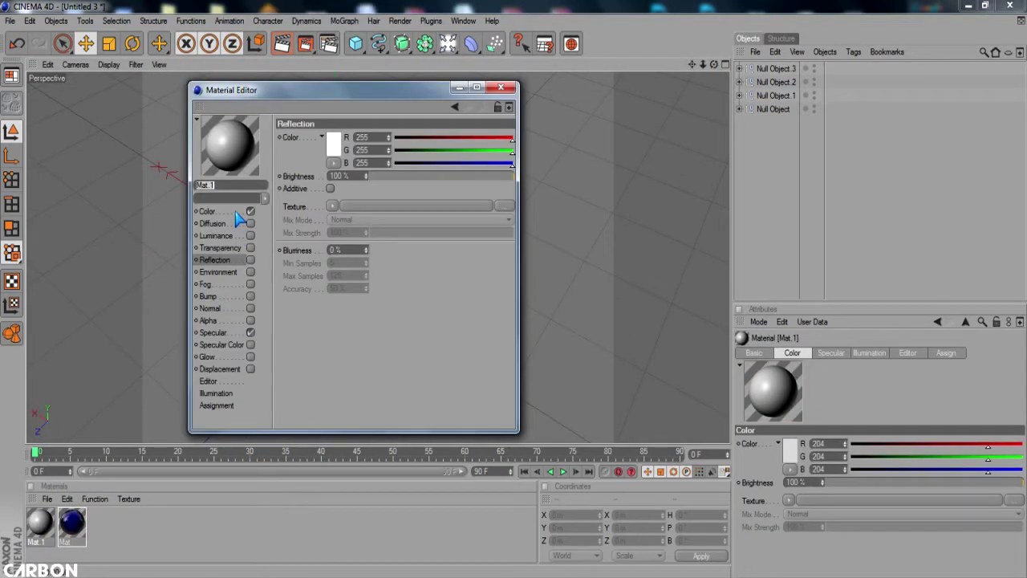
pyautogui.click(329, 195)
pyautogui.click(359, 333)
pyautogui.click(351, 213)
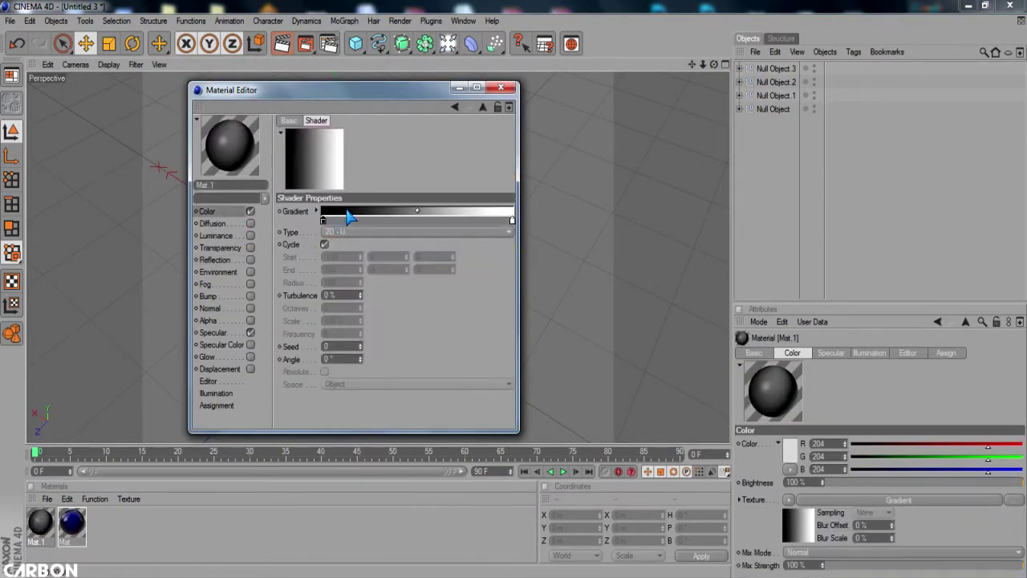
pyautogui.doubleClick(283, 210)
pyautogui.click(301, 275)
pyautogui.click(212, 332)
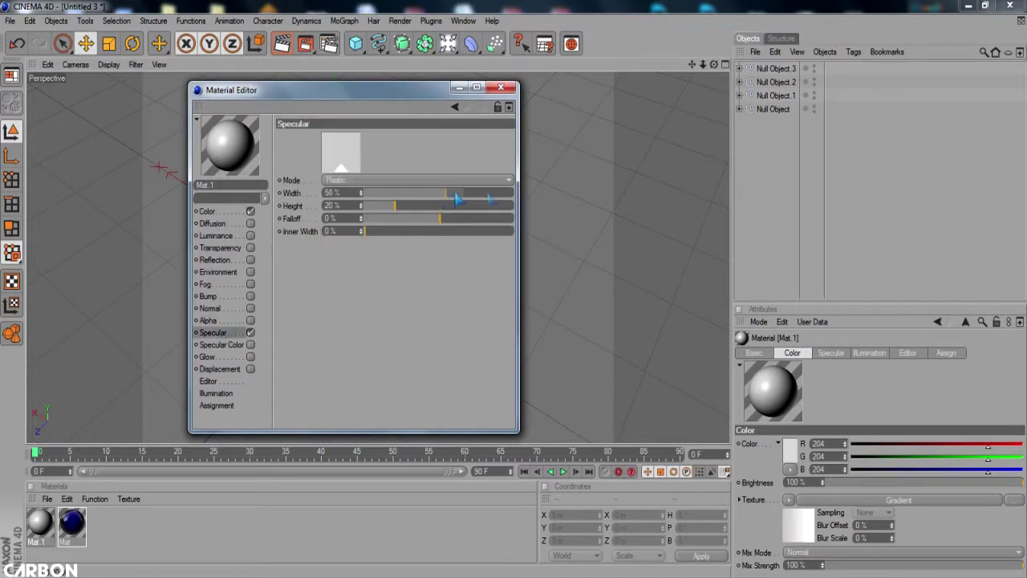
pyautogui.click(499, 88)
# Apply Mat.1 to the sphere shell and preview a viewport render.
pyautogui.moveTo(40, 523)
pyautogui.mouseDown()
pyautogui.moveTo(308, 299)
pyautogui.moveTo(275, 303)
pyautogui.mouseUp()
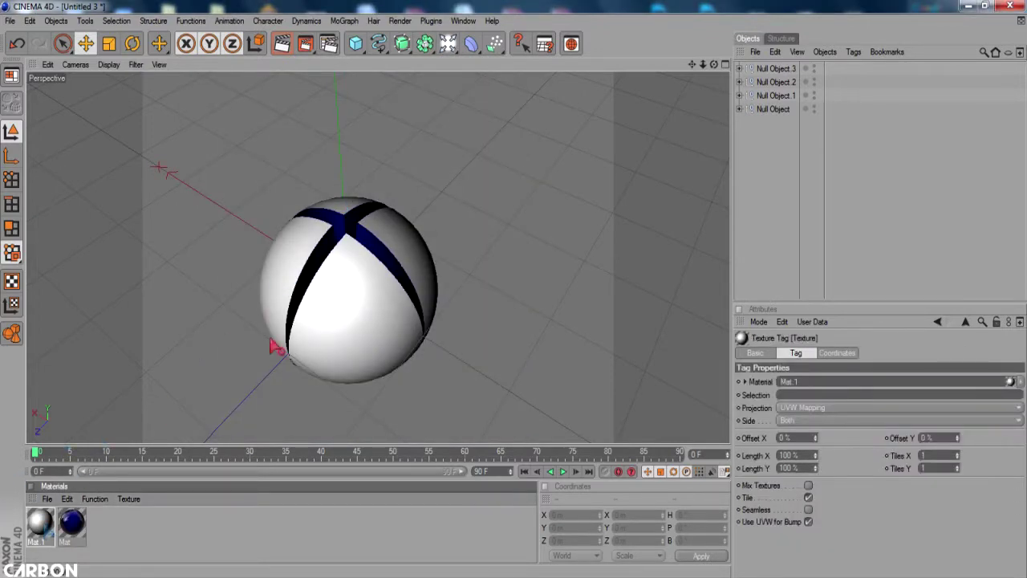
pyautogui.moveTo(703, 65)
pyautogui.mouseDown()
pyautogui.moveTo(707, 48)
pyautogui.moveTo(698, 68)
pyautogui.mouseUp()
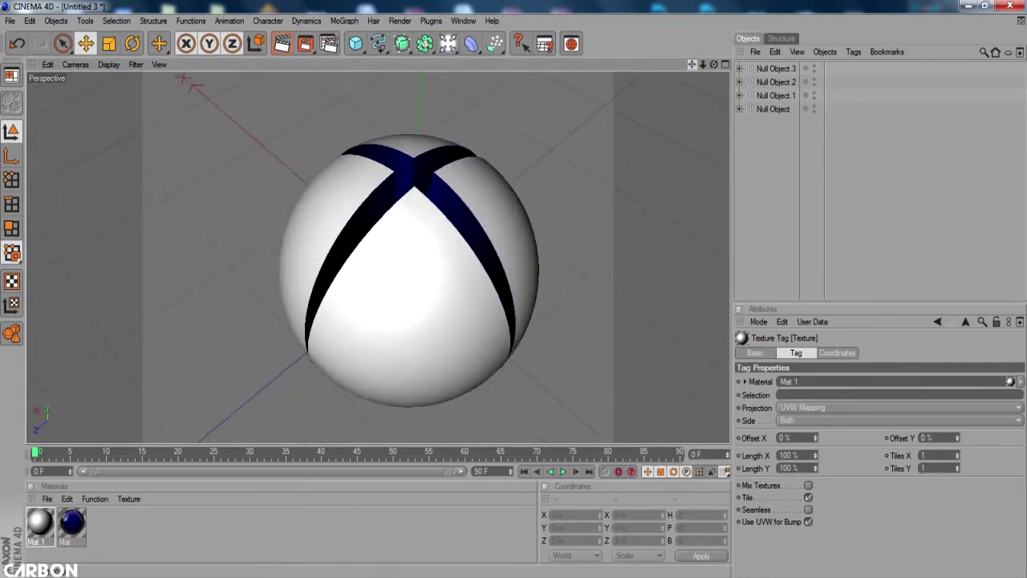
pyautogui.click(763, 152)
pyautogui.hotkey('ctrl', 'r')
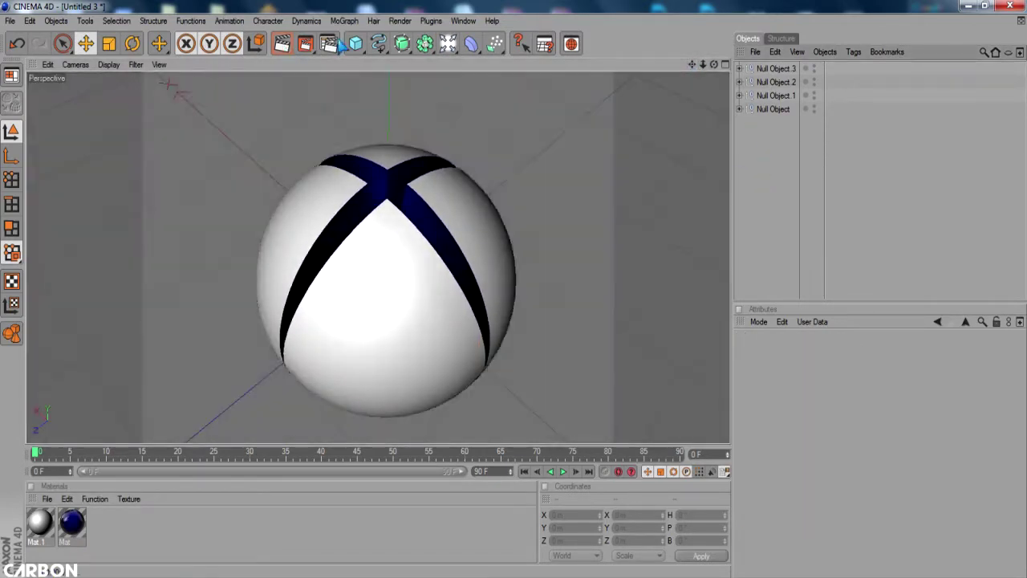
# Set the render output to 1280×720 and the save format to PNG.
pyautogui.hotkey('ctrl', 'b')
pyautogui.write('1280')
pyautogui.press('Tab')
pyautogui.write('720')
pyautogui.press('Return')
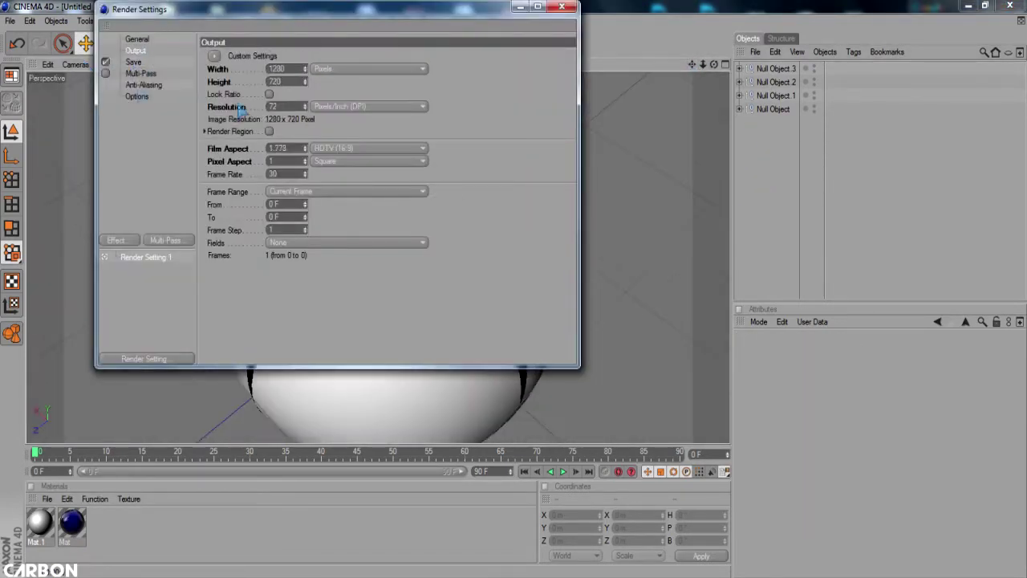
pyautogui.click(133, 62)
pyautogui.click(303, 93)
pyautogui.click(293, 209)
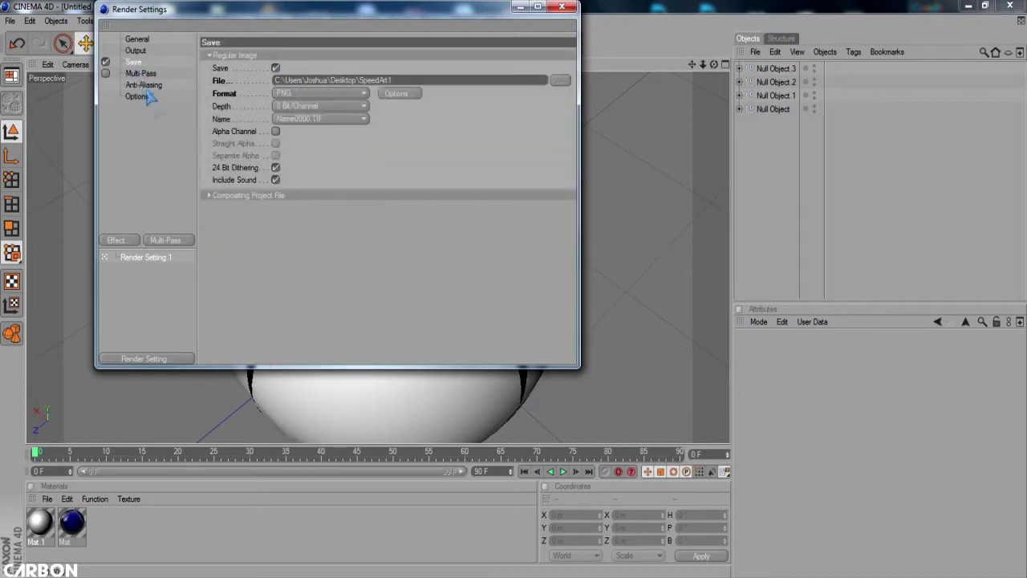
# Add Object Glow and Ambient Occlusion render effects.
pyautogui.click(119, 240)
pyautogui.click(164, 481)
pyautogui.click(115, 240)
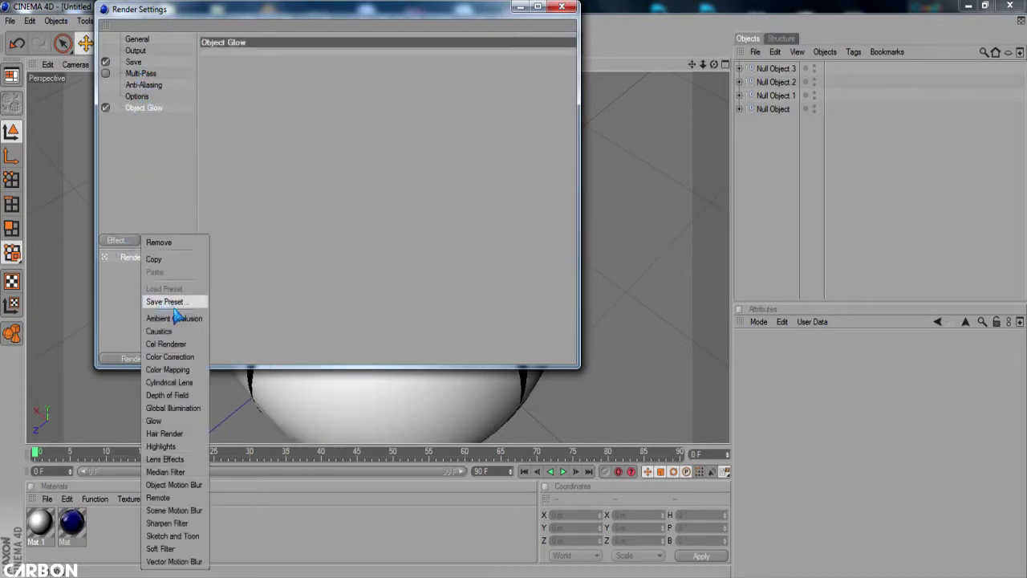
pyautogui.click(173, 313)
pyautogui.click(562, 7)
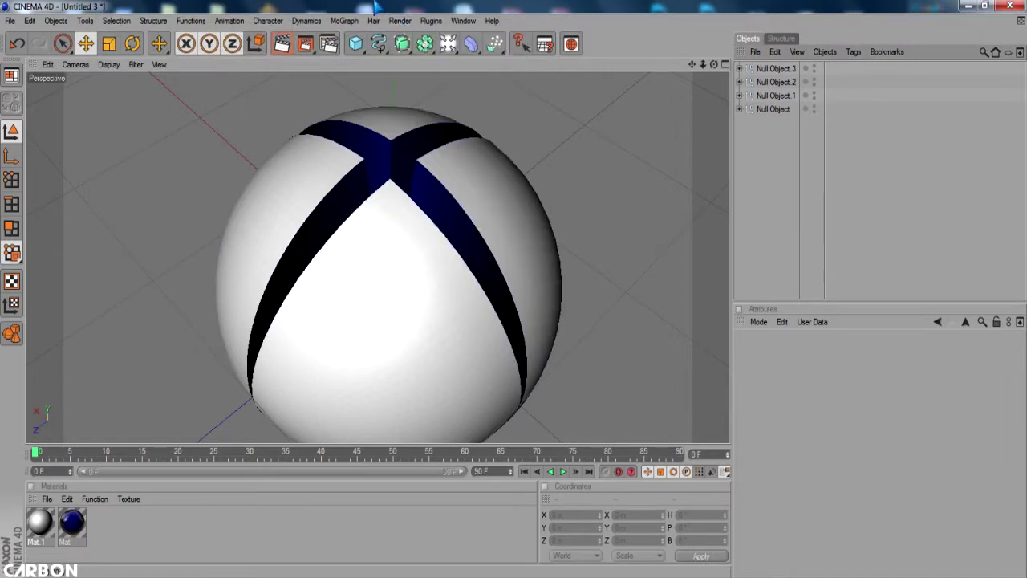
# Render the grooved sphere to the Picture Viewer, then search for 'xbox 360 front' images.
pyautogui.moveTo(713, 69); pyautogui.dragTo(698, 69)
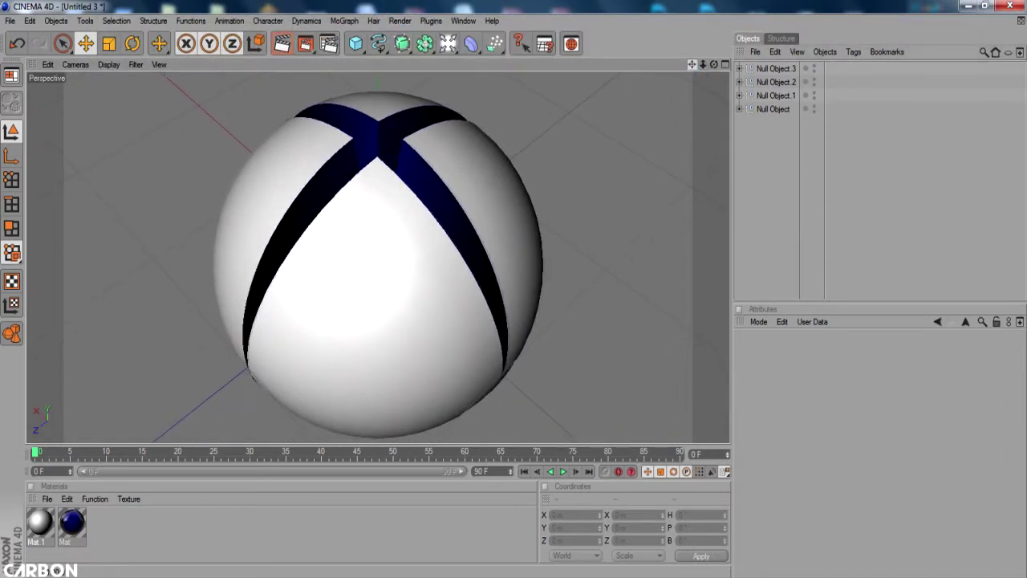
pyautogui.hotkey('ctrl', 'r')
pyautogui.hotkey('shift', 'r')
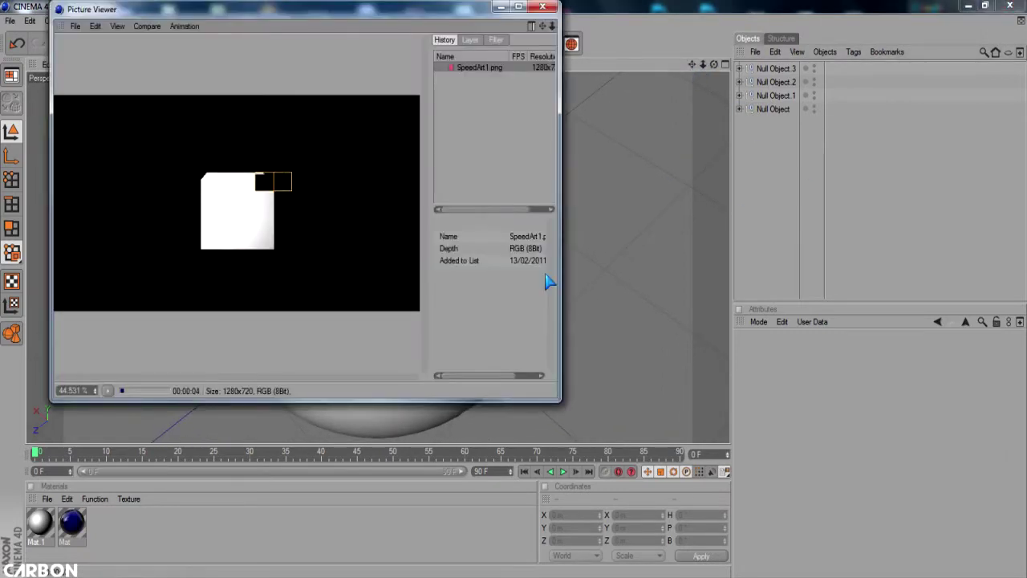
pyautogui.moveTo(414, 16)
pyautogui.mouseDown()
pyautogui.moveTo(511, 68)
pyautogui.moveTo(682, 71)
pyautogui.mouseUp()
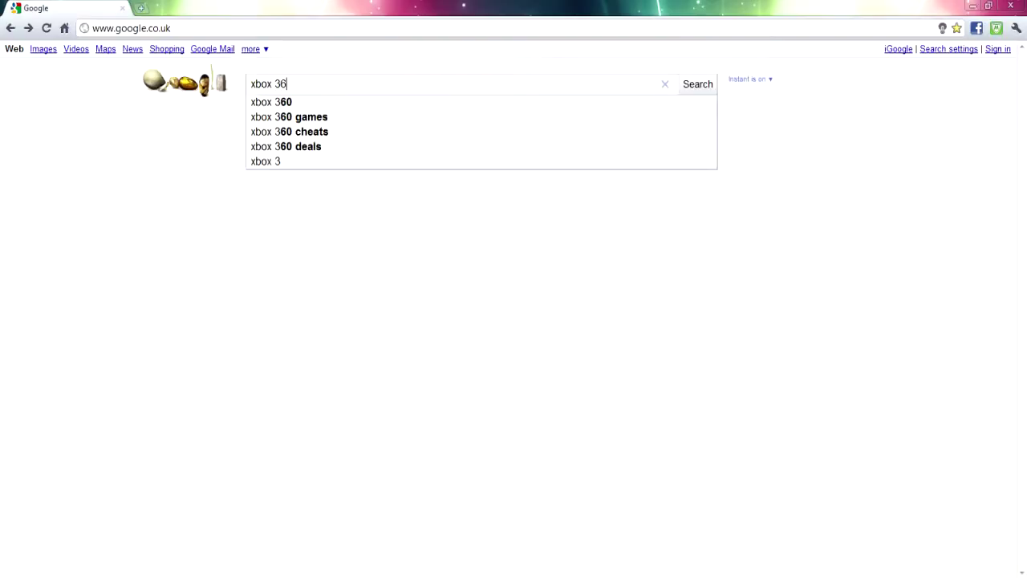
pyautogui.write('front')
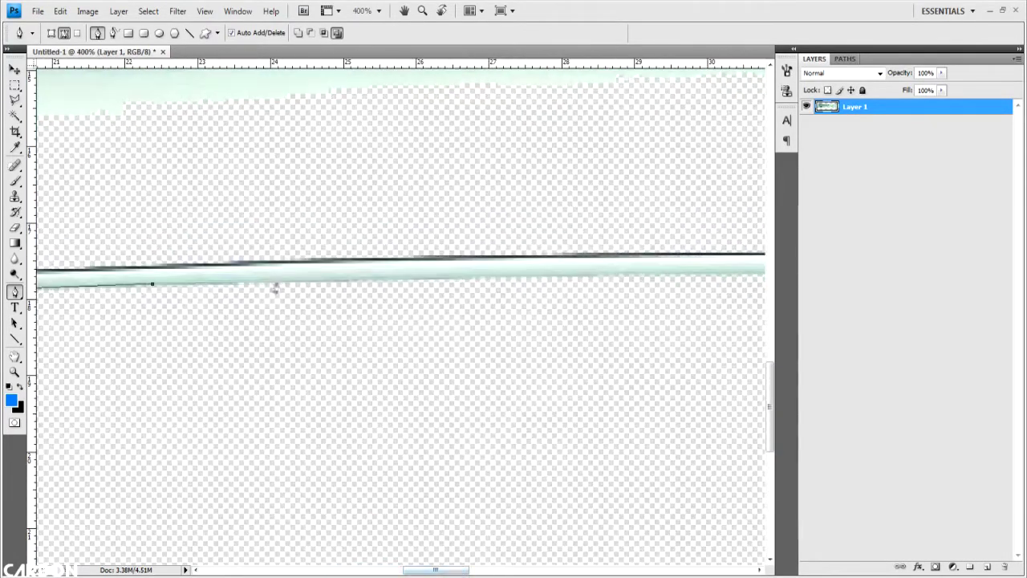
# Trace the pen path around the console's rounded right end and along its top edge at high zoom.
pyautogui.moveTo(459, 569); pyautogui.dragTo(640, 569)
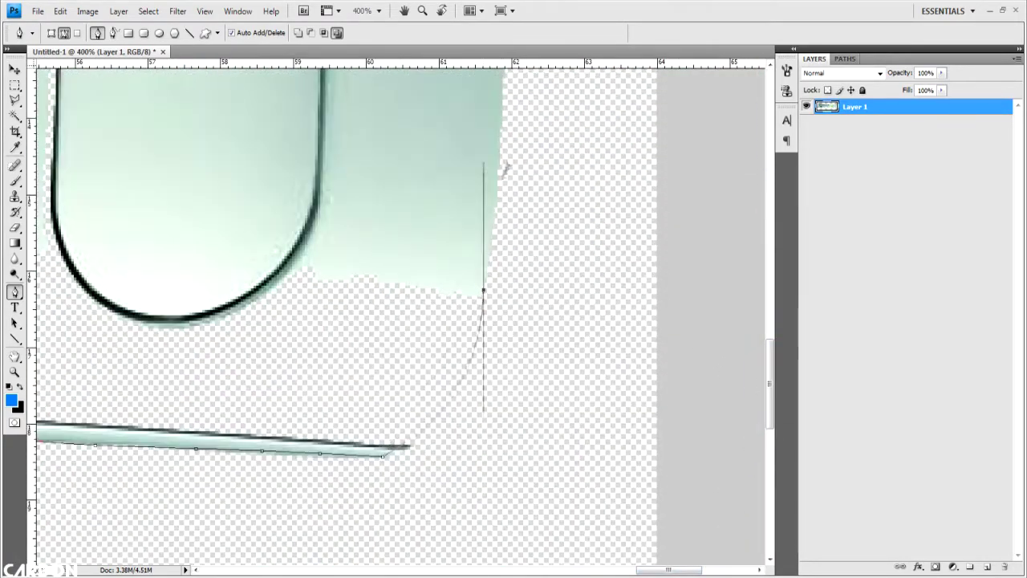
pyautogui.scroll(3, 502, 236)
pyautogui.scroll(3, 506, 218)
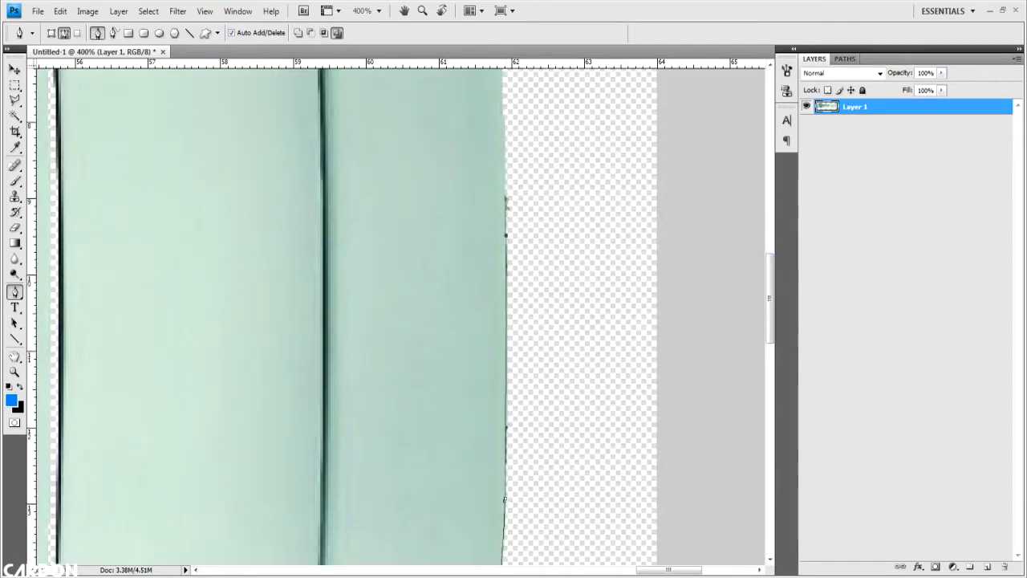
pyautogui.scroll(3, 498, 225)
pyautogui.scroll(2, 482, 237)
pyautogui.scroll(2, 456, 250)
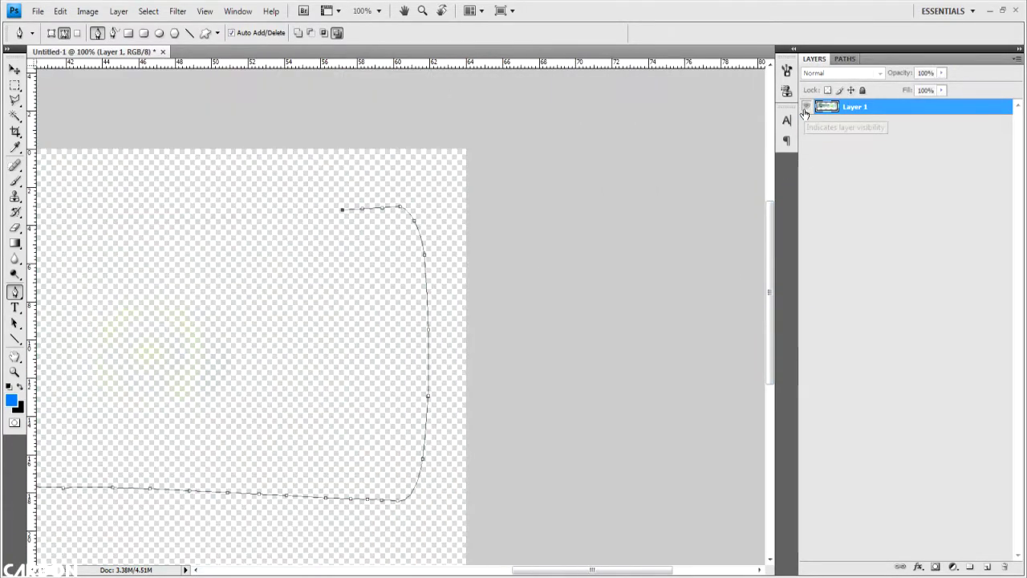
pyautogui.keyDown('ctrl'); pyautogui.hscroll(-3, 290, 265); pyautogui.keyUp('ctrl')
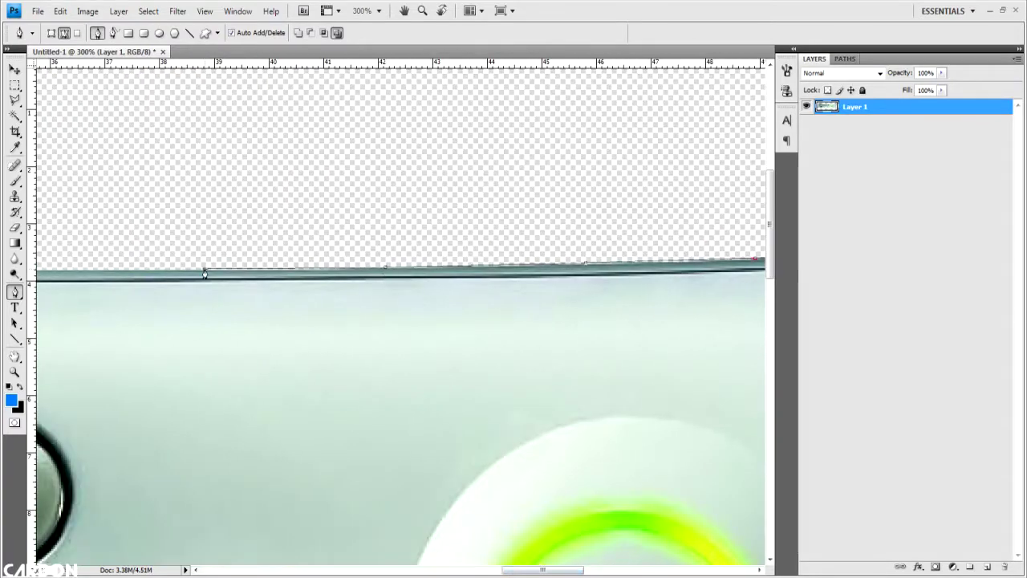
pyautogui.keyDown('ctrl'); pyautogui.hscroll(-3, 401, 321); pyautogui.keyUp('ctrl')
pyautogui.keyDown('ctrl'); pyautogui.hscroll(-3, 401, 321); pyautogui.keyUp('ctrl')
pyautogui.keyDown('ctrl'); pyautogui.hscroll(-3, 401, 321); pyautogui.keyUp('ctrl')
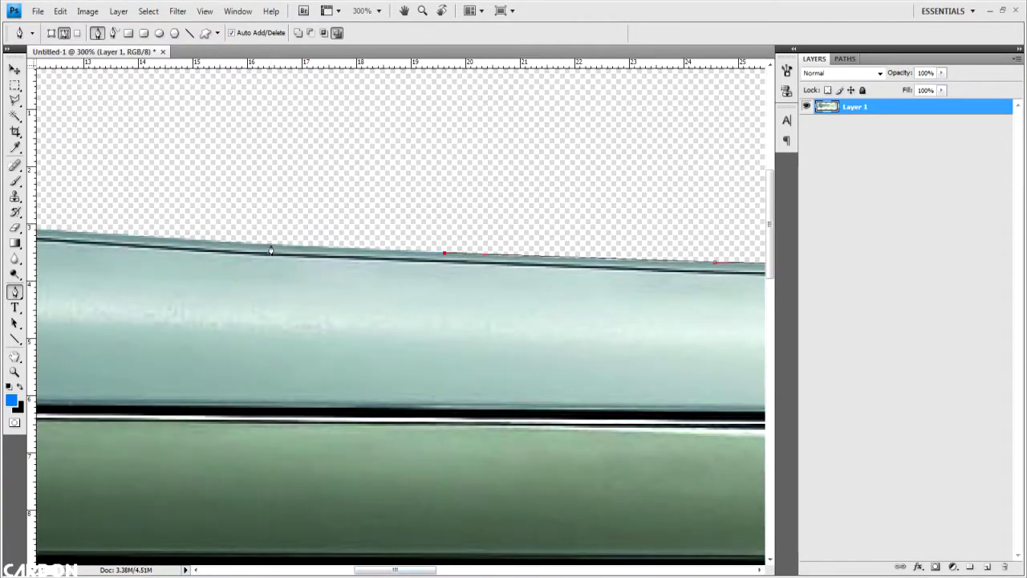
pyautogui.keyDown('ctrl'); pyautogui.hscroll(-3, 401, 321); pyautogui.keyUp('ctrl')
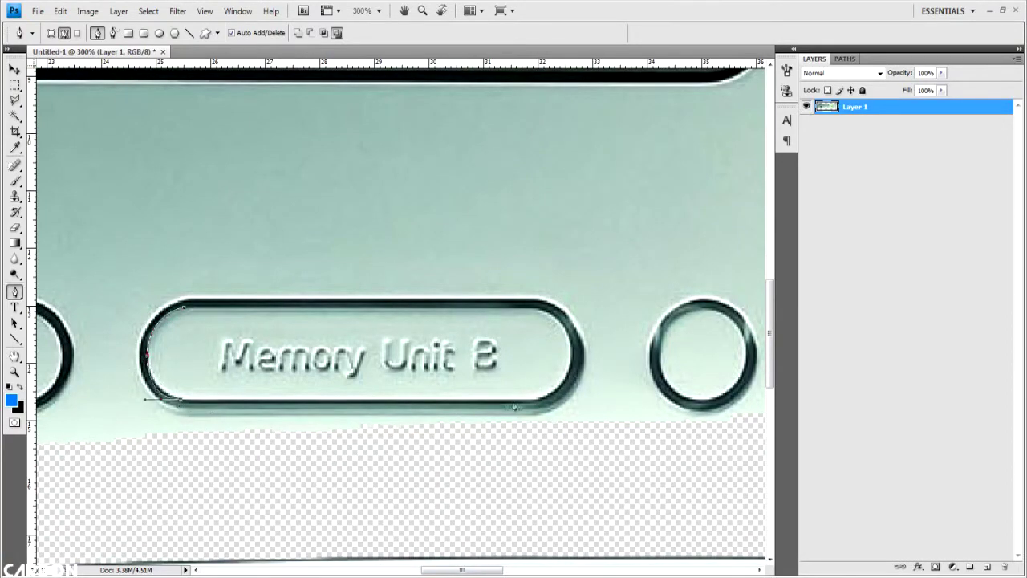
pyautogui.keyDown('ctrl'); pyautogui.hscroll(-2, 183, 314); pyautogui.keyUp('ctrl')
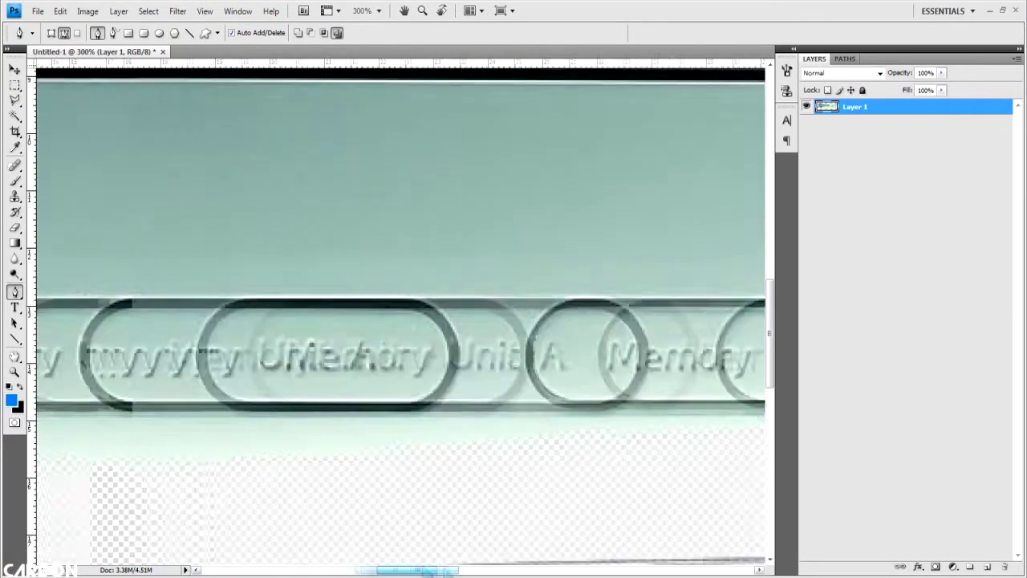
pyautogui.keyDown('ctrl'); pyautogui.hscroll(-2, 276, 340); pyautogui.keyUp('ctrl')
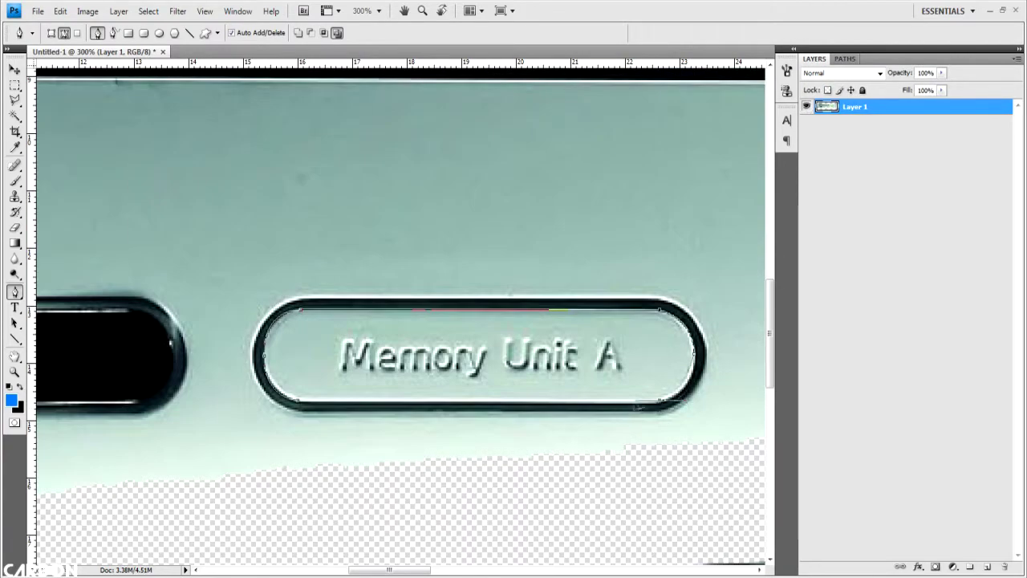
# Trace the console's slot with pen anchors, including a curved anchor at its lower-left bend.
pyautogui.keyDown('ctrl'); pyautogui.hscroll(-3, 660, 405); pyautogui.keyUp('ctrl')
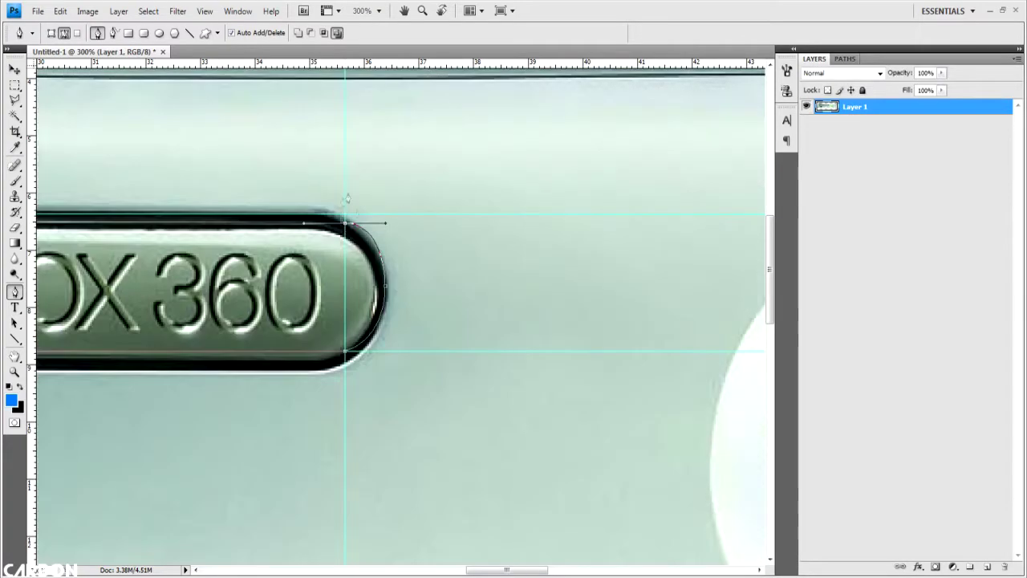
pyautogui.press('v')
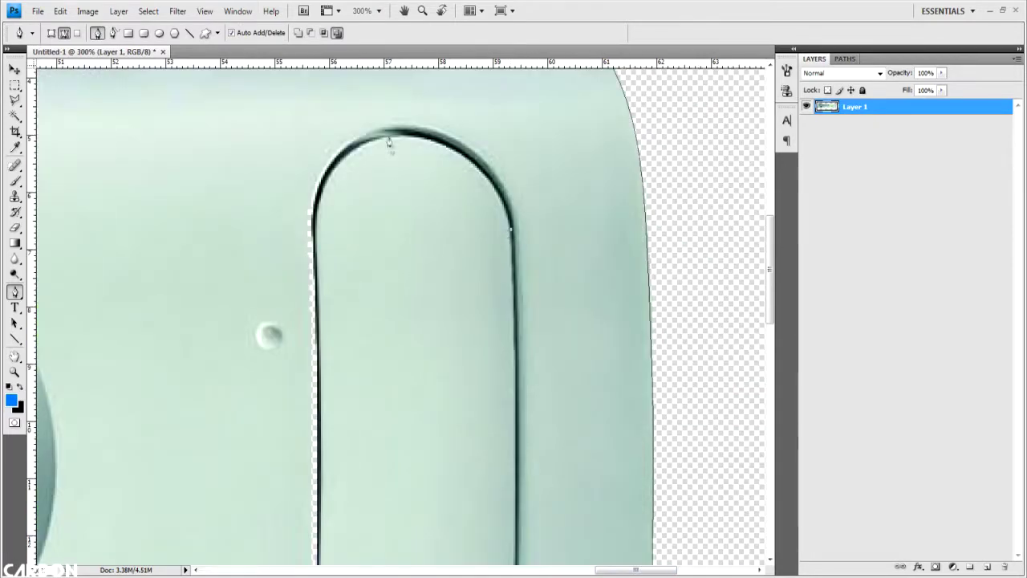
pyautogui.moveTo(769, 269); pyautogui.dragTo(780, 329)
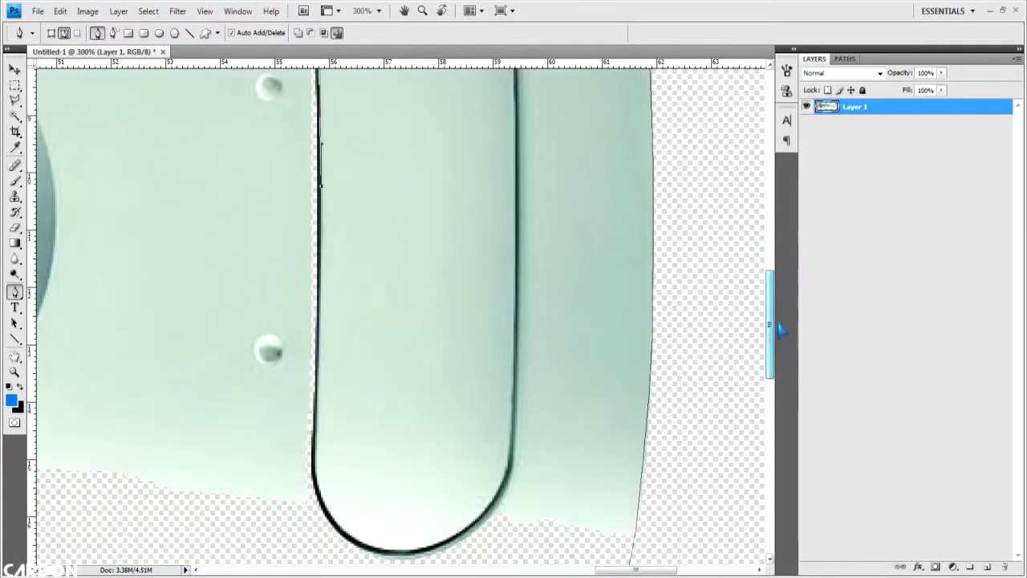
pyautogui.moveTo(322, 489)
pyautogui.mouseDown()
pyautogui.moveTo(339, 538)
pyautogui.moveTo(469, 416)
pyautogui.mouseUp()
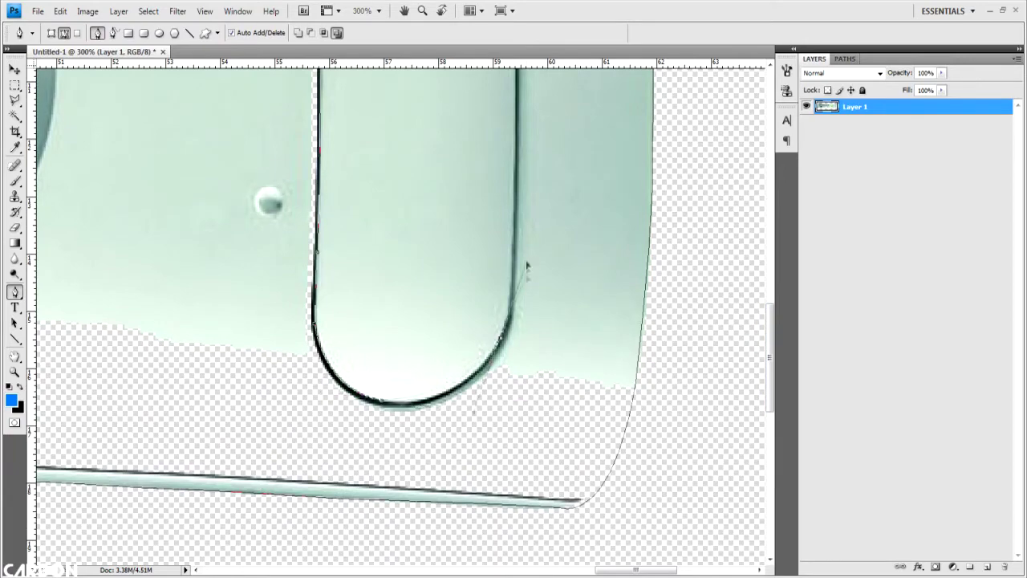
pyautogui.moveTo(769, 341); pyautogui.dragTo(769, 264)
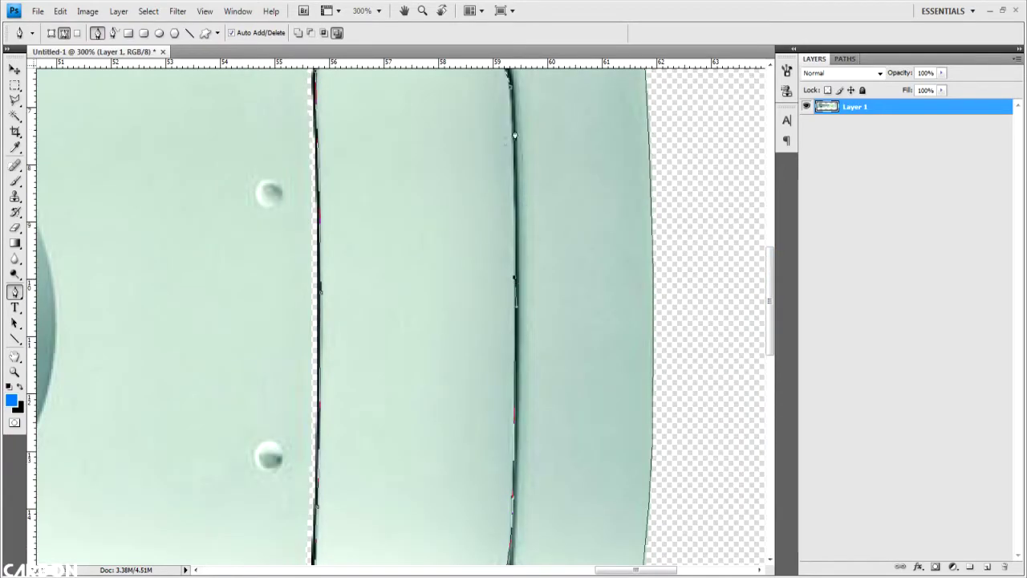
# Zoom out and hide then show Layer 1 to check the completed paths.
pyautogui.hotkey('ctrl', '-')
pyautogui.hotkey('ctrl', '-')
pyautogui.click(806, 106)
pyautogui.hotkey('ctrl', '-')
pyautogui.hotkey('ctrl', '-')
pyautogui.click(806, 107)
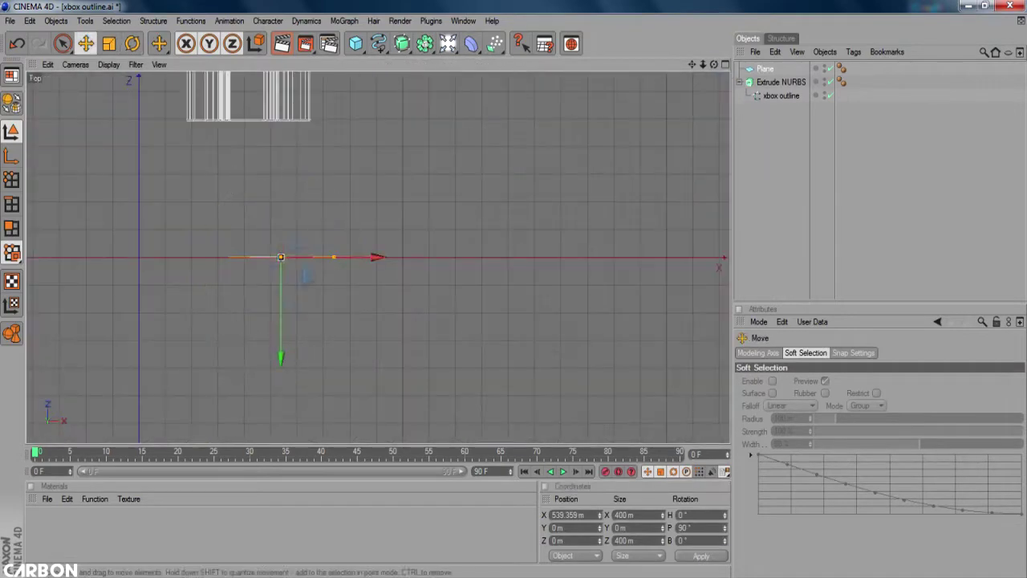
# Stretch the Plane over the console outline and add a Disc object.
pyautogui.moveTo(248, 301); pyautogui.dragTo(249, 149)
pyautogui.keyDown('alt'); pyautogui.moveTo(241, 321); pyautogui.dragTo(398, 304, button='middle'); pyautogui.keyUp('alt')
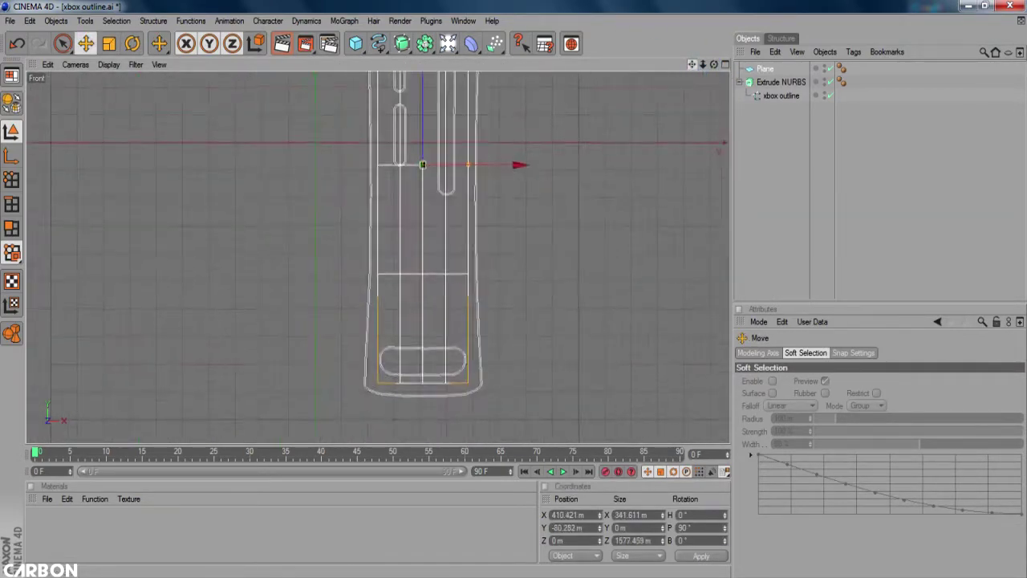
pyautogui.moveTo(355, 43); pyautogui.dragTo(610, 49)
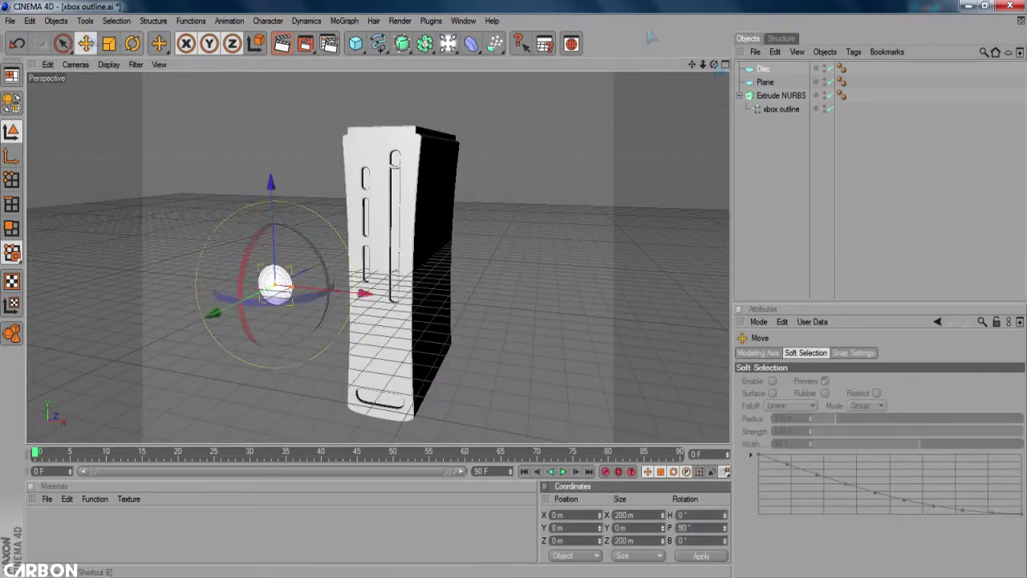
pyautogui.press('F4')
pyautogui.press('F2')
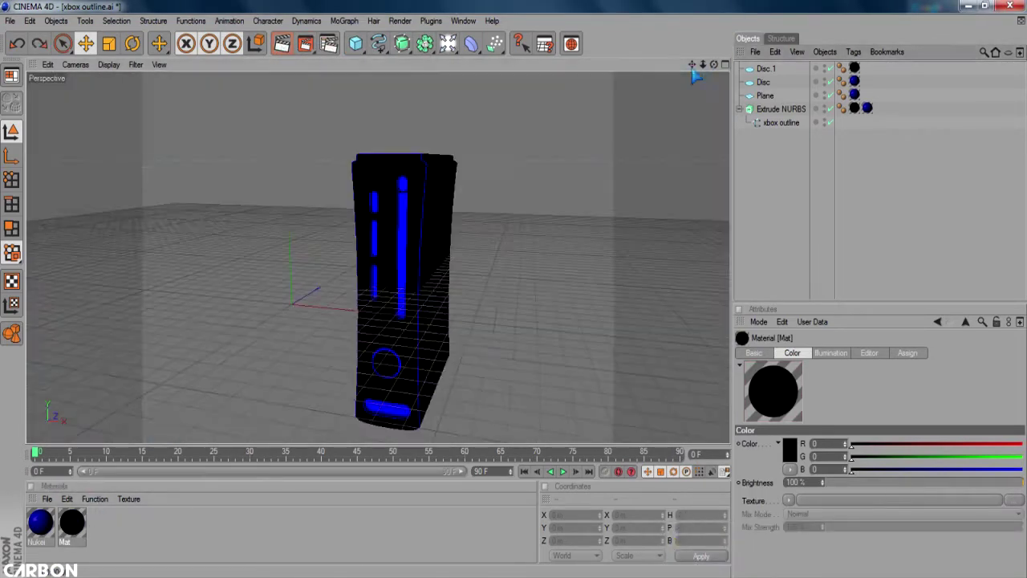
# Add a MoGraph Text Object reading CARBON and choose its font.
pyautogui.click(344, 20)
pyautogui.click(353, 158)
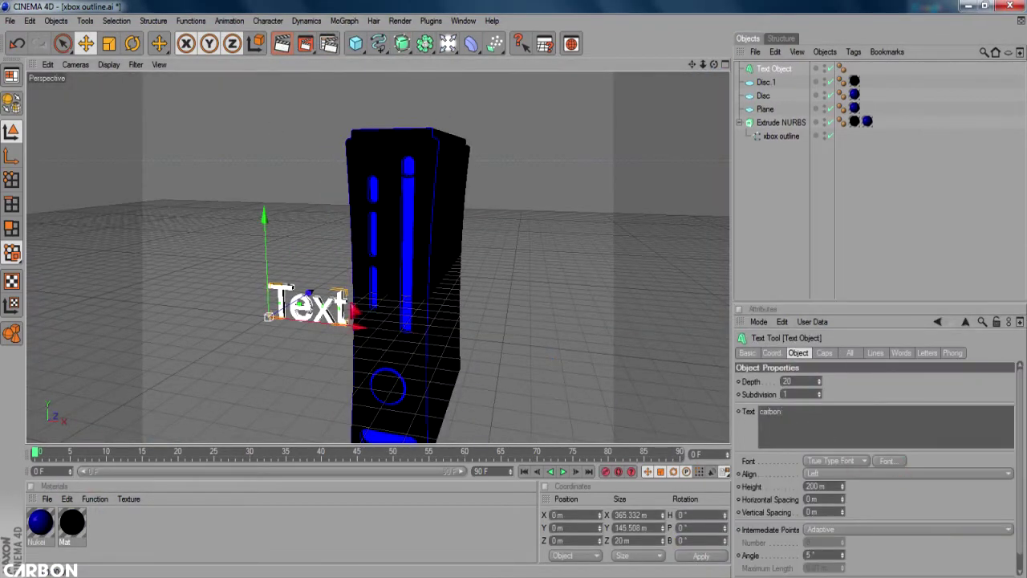
pyautogui.click(887, 461)
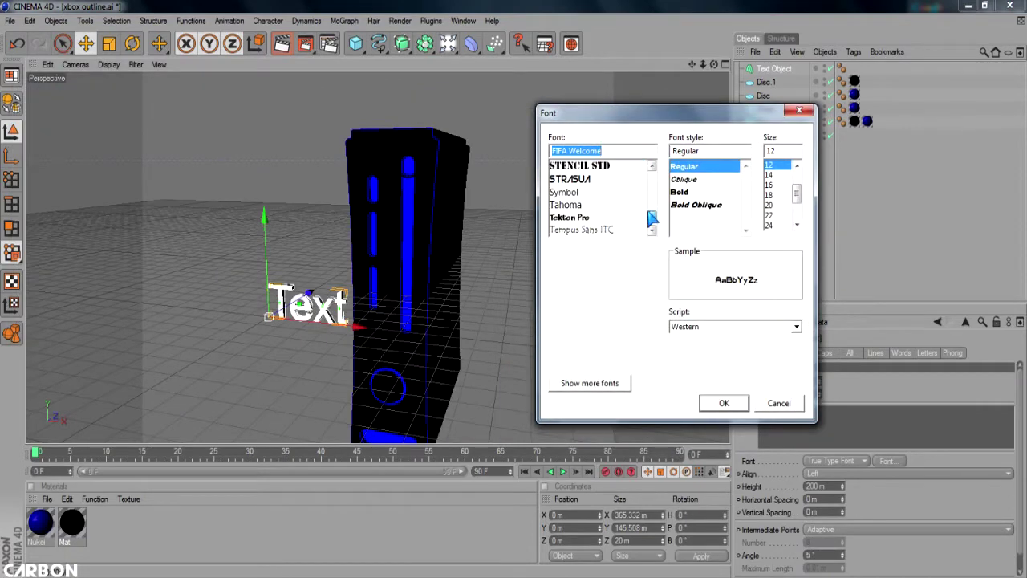
pyautogui.click(724, 403)
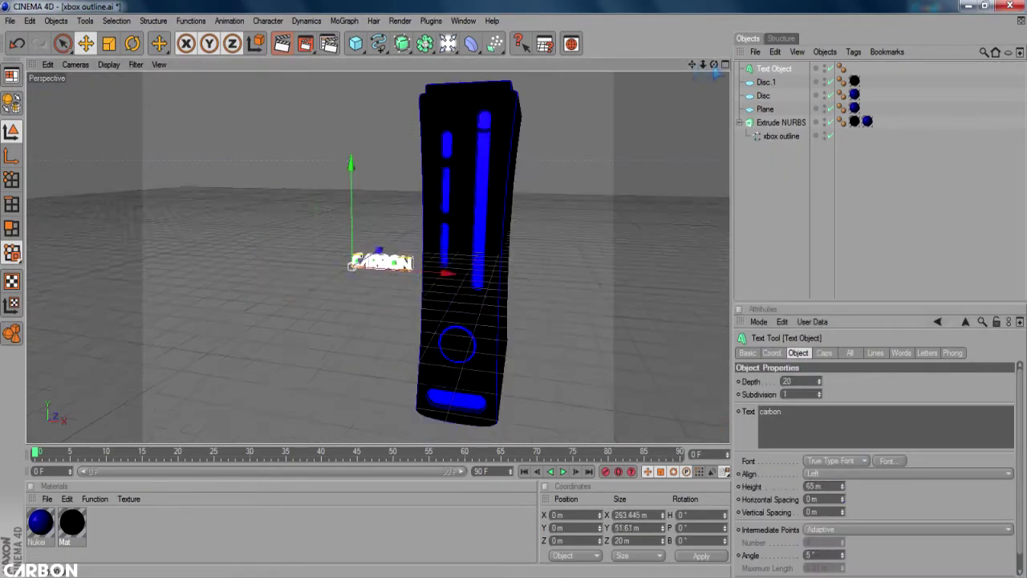
# Place the CARBON text in the console's lower slot, checking it in Front and perspective views.
pyautogui.click(371, 269)
pyautogui.press('F4')
pyautogui.moveTo(702, 69); pyautogui.dragTo(383, 258)
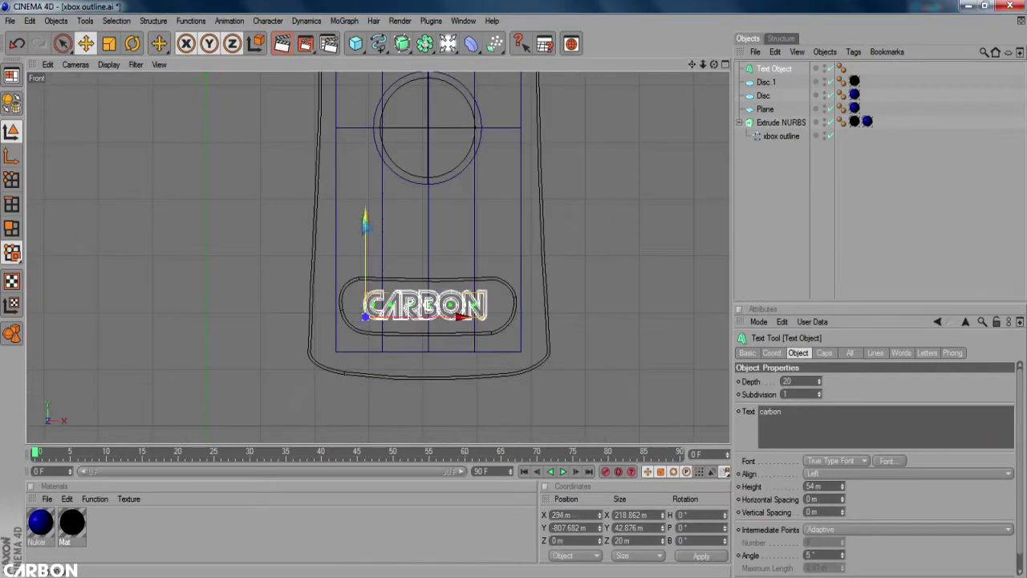
pyautogui.click(791, 184)
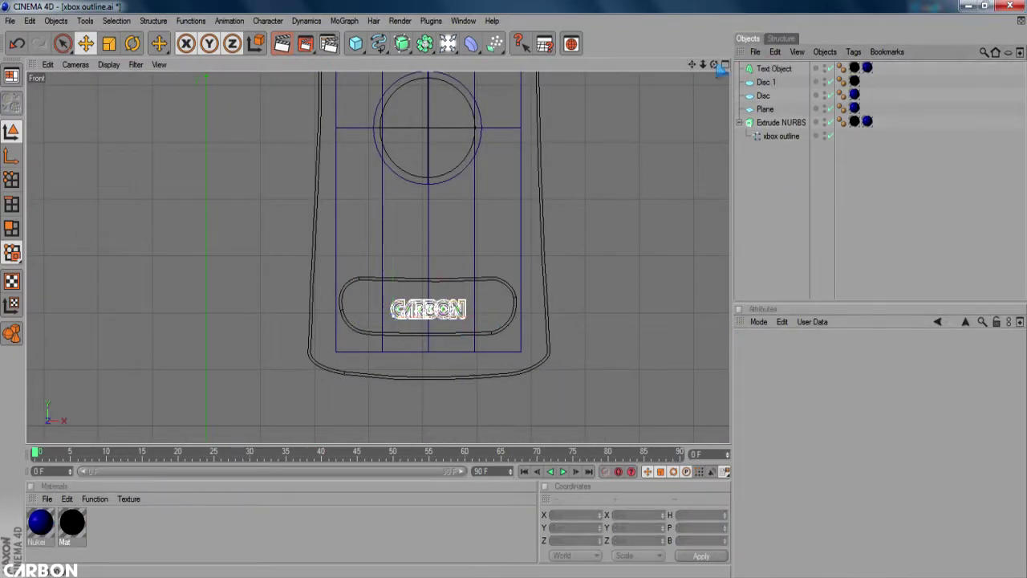
pyautogui.press('F1')
pyautogui.click(868, 68)
pyautogui.click(773, 68)
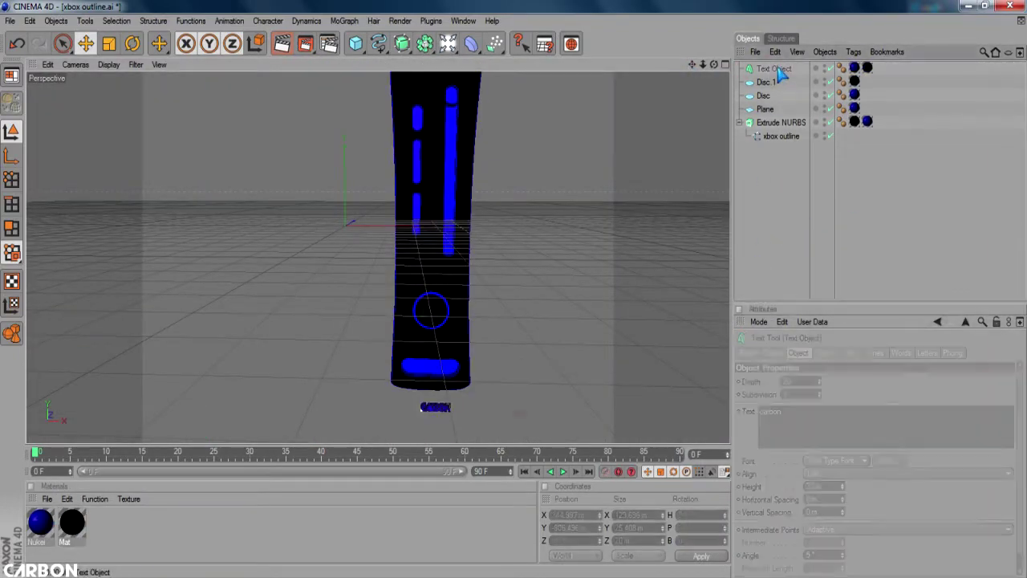
pyautogui.press('F5')
pyautogui.press('F1')
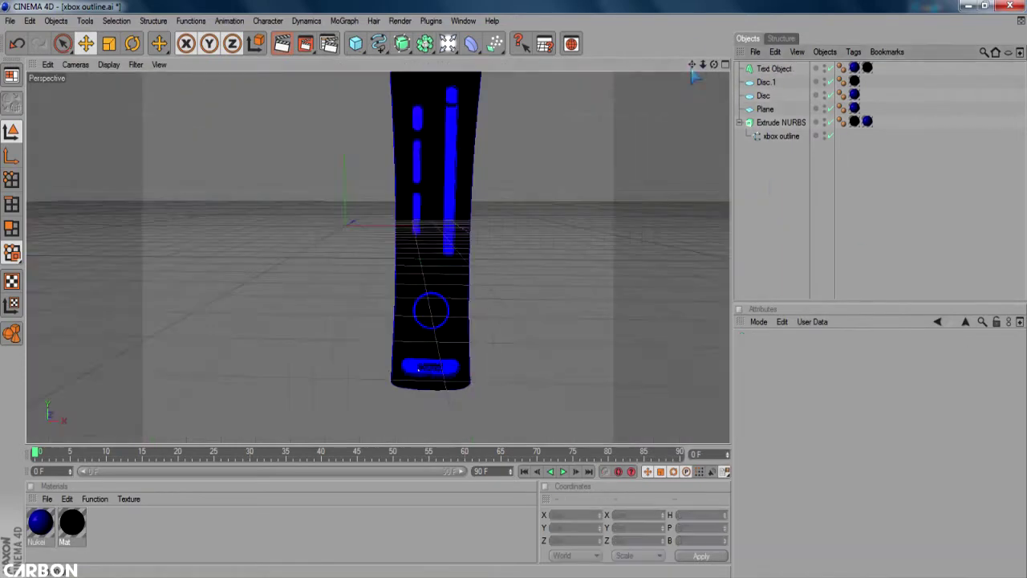
pyautogui.moveTo(703, 64); pyautogui.dragTo(697, 72)
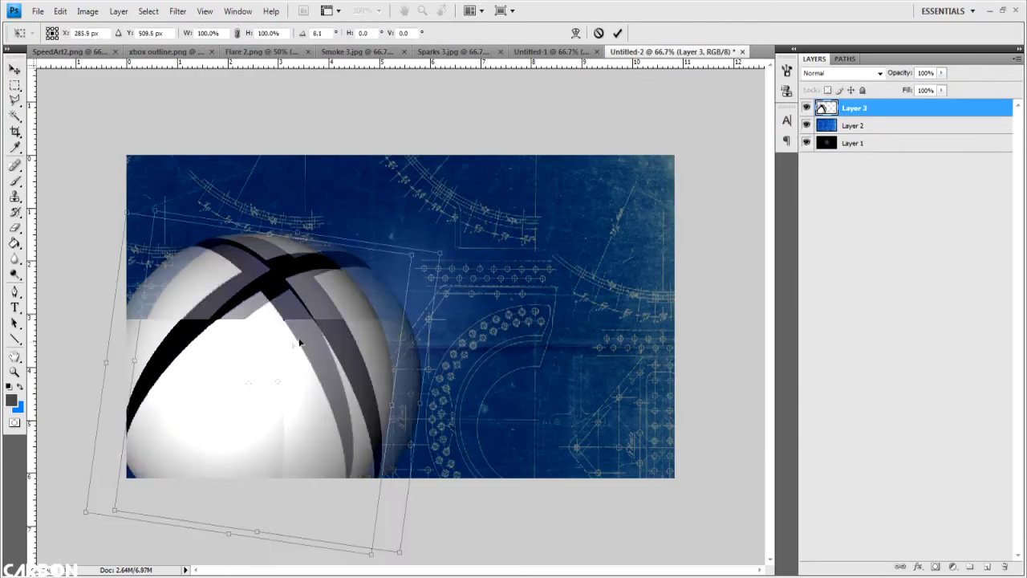
# Nudge the pasted sphere render slightly lower on the blueprint background.
pyautogui.moveTo(299, 344); pyautogui.dragTo(272, 366)
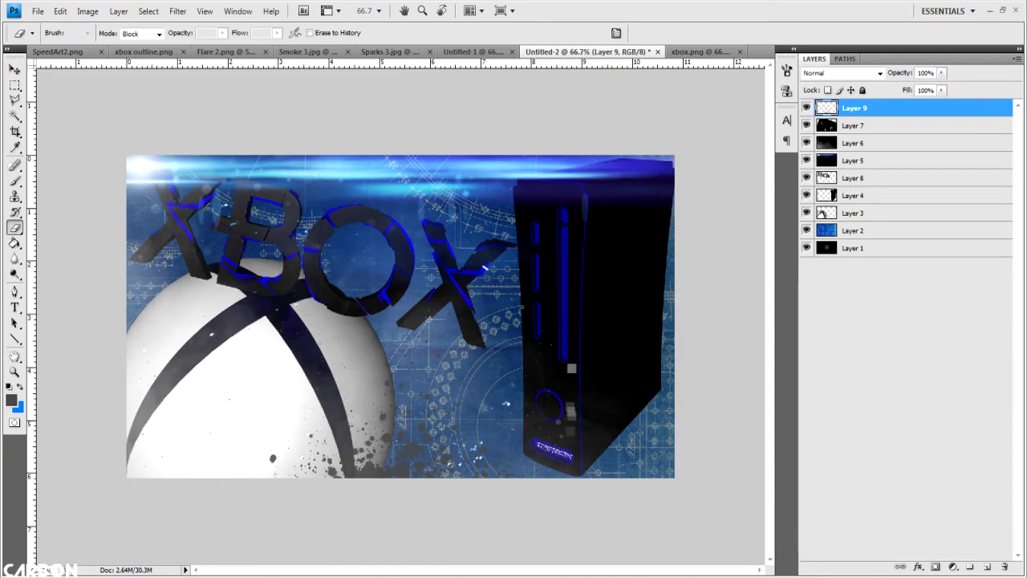
# Pick a different brush shape from the Brush picker for the crack marks.
pyautogui.click(85, 33)
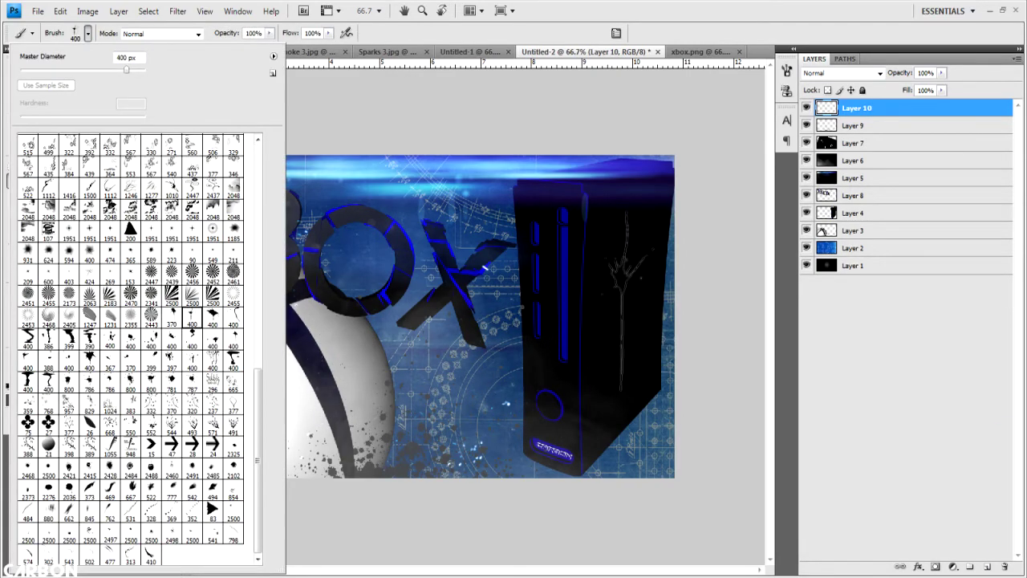